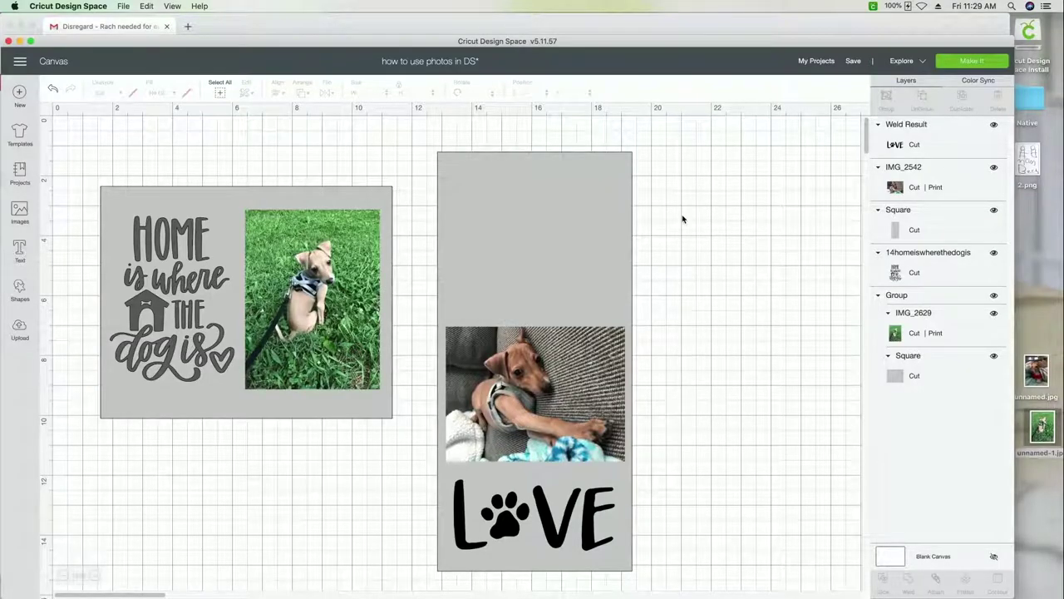
Switch to Chrome to view the email containing the dog photos
{"action": "left_click", "coordinate": [585, 24]}
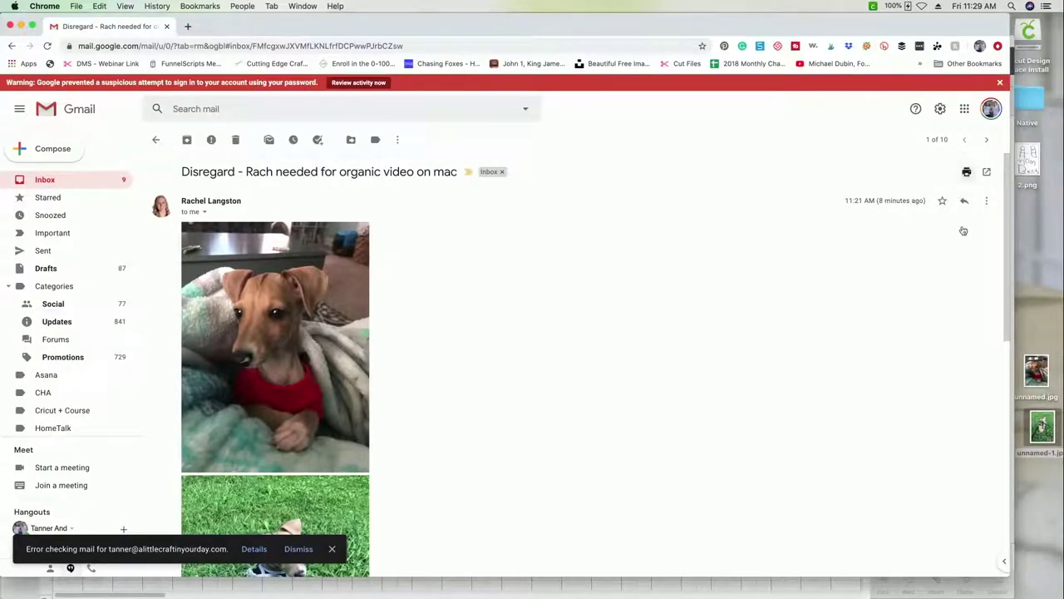
{"action": "left_click", "coordinate": [868, 582]}
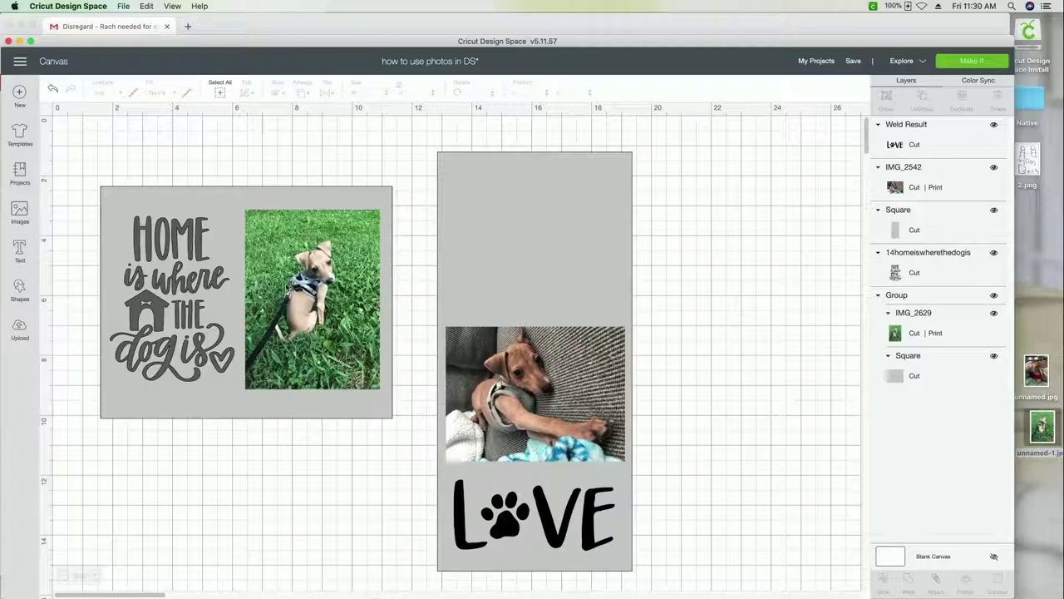
Upload unnamed.jpg from the desktop and set its image type to Complex
{"action": "left_click", "coordinate": [13, 338]}
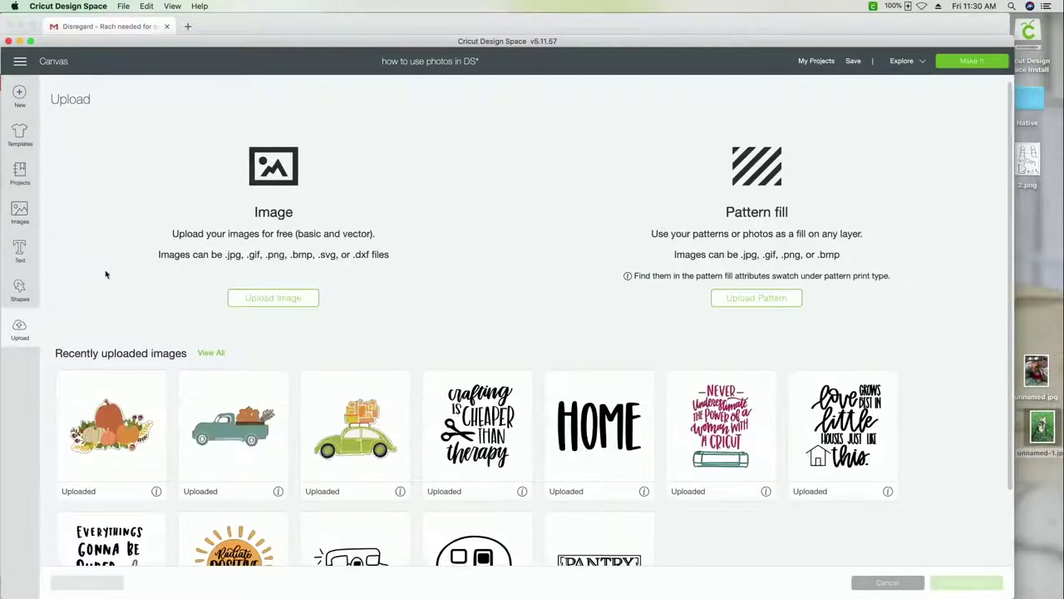
{"action": "left_click", "coordinate": [275, 301]}
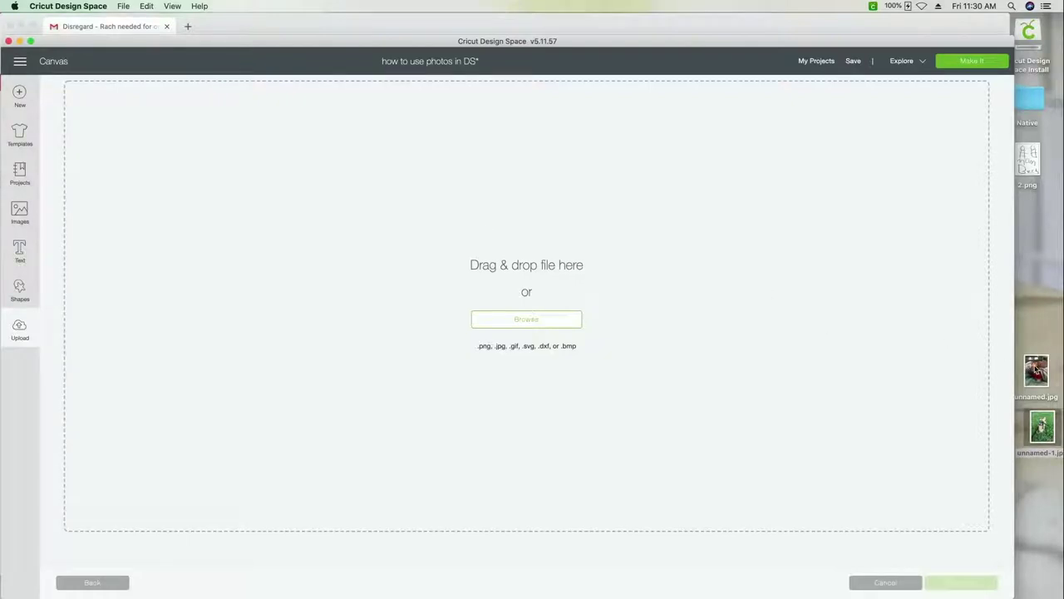
{"action": "left_click", "coordinate": [1037, 371]}
{"action": "left_click_drag", "start_coordinate": [1037, 371], "coordinate": [709, 359]}
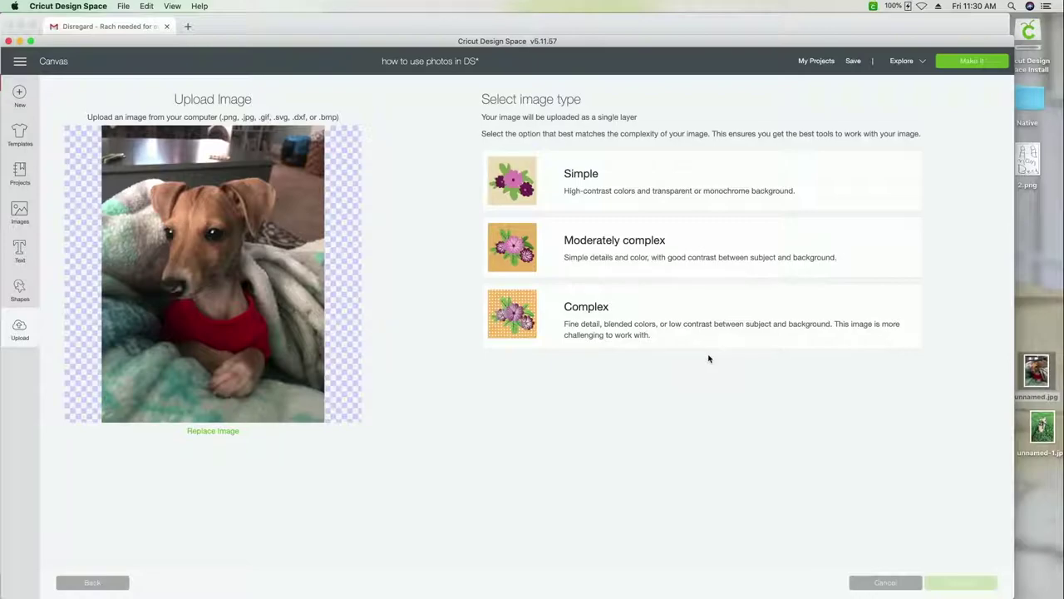
{"action": "left_click", "coordinate": [628, 321]}
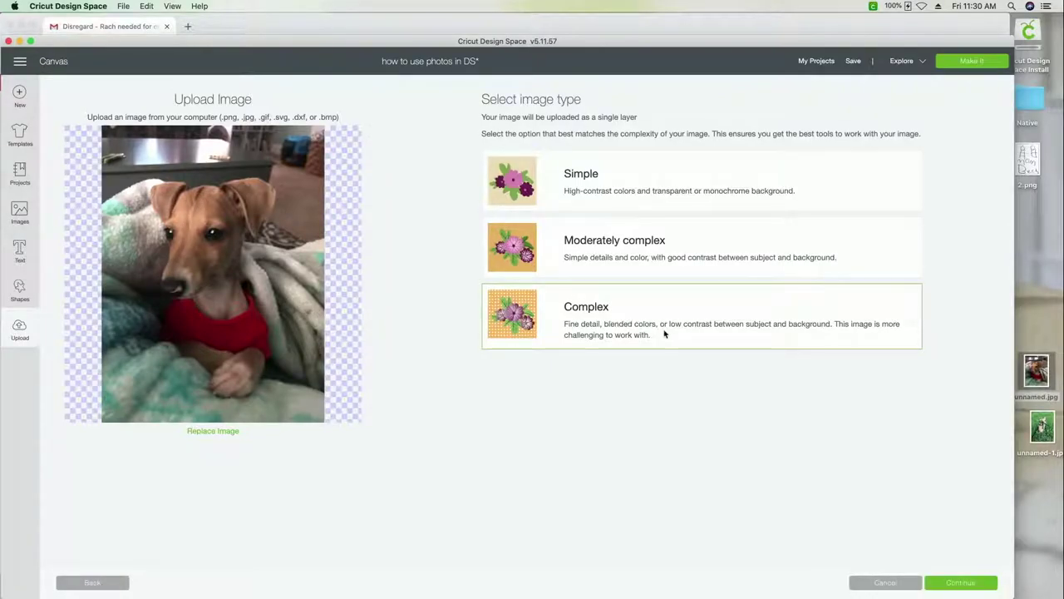
{"action": "left_click", "coordinate": [653, 181]}
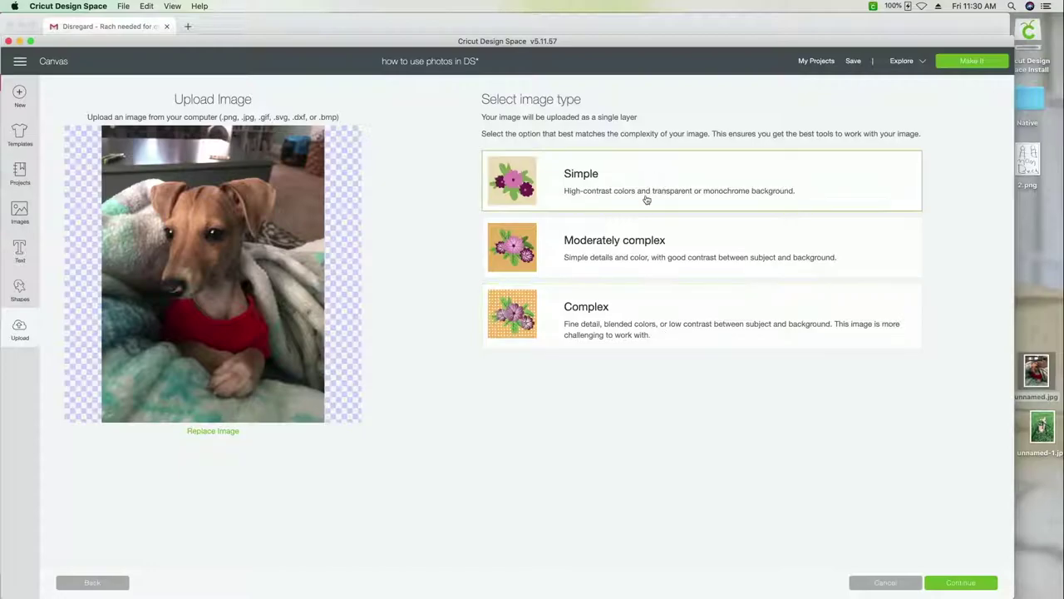
{"action": "left_click", "coordinate": [606, 336]}
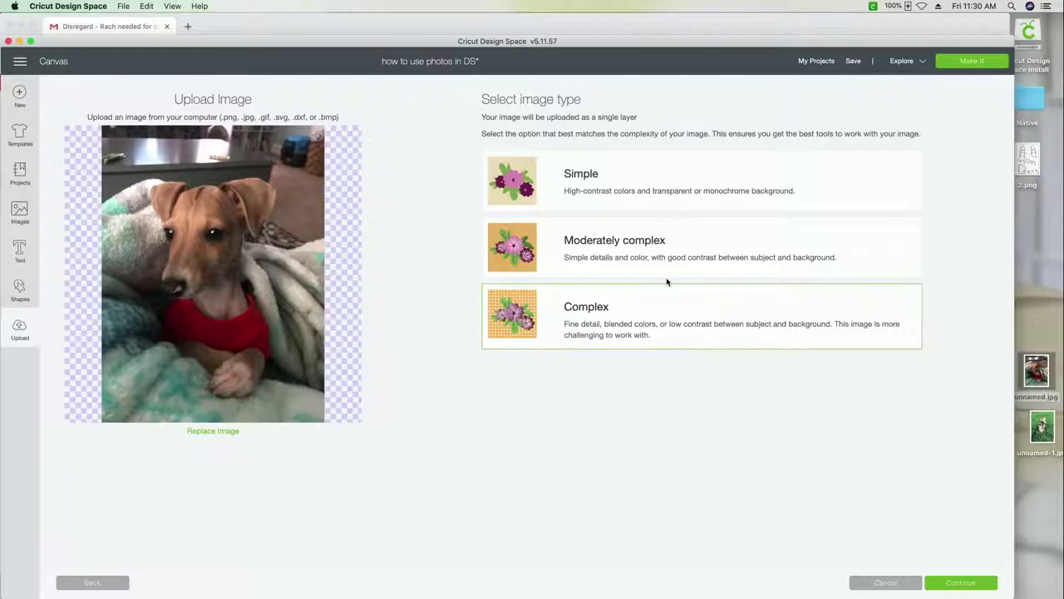
Continue to Select & erase and zoom out twice so the whole dog photo fits
{"action": "left_click", "coordinate": [971, 584]}
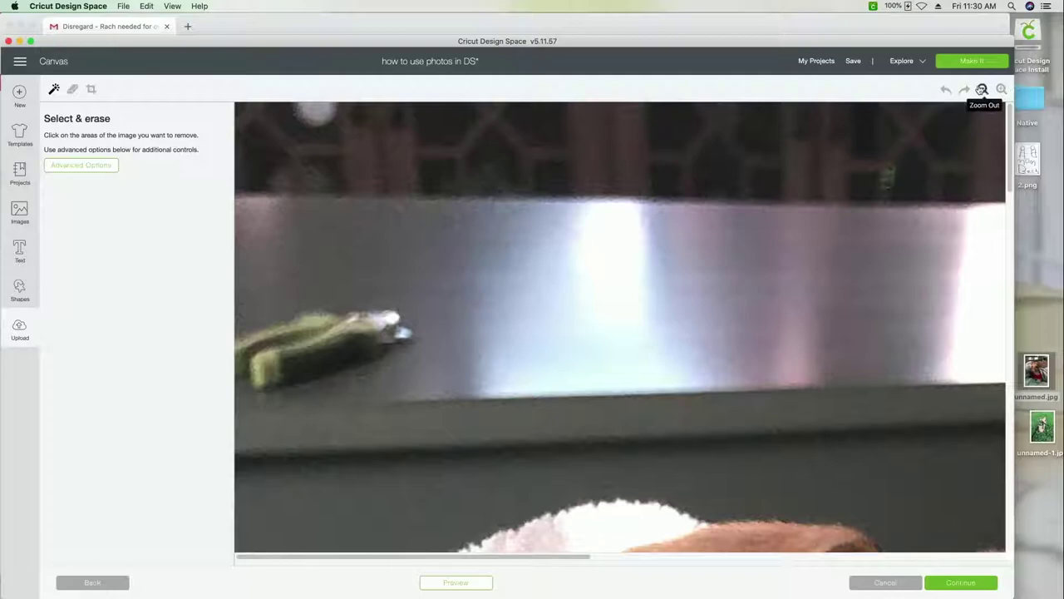
{"action": "left_click", "coordinate": [983, 89]}
{"action": "left_click", "coordinate": [982, 89]}
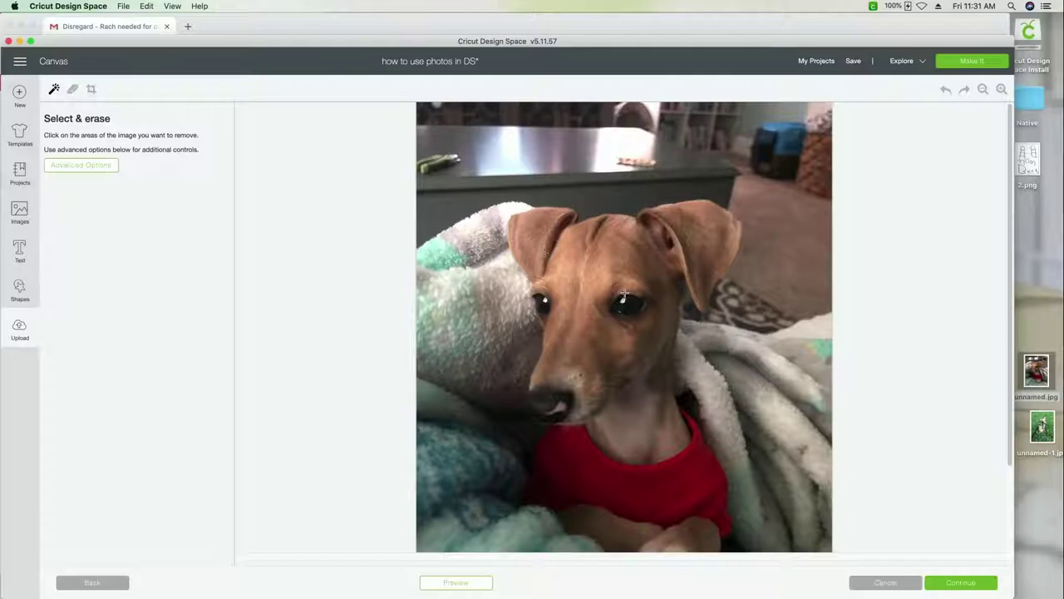
Switch to the Erase tool and set the eraser to its largest size
{"action": "left_click", "coordinate": [73, 89]}
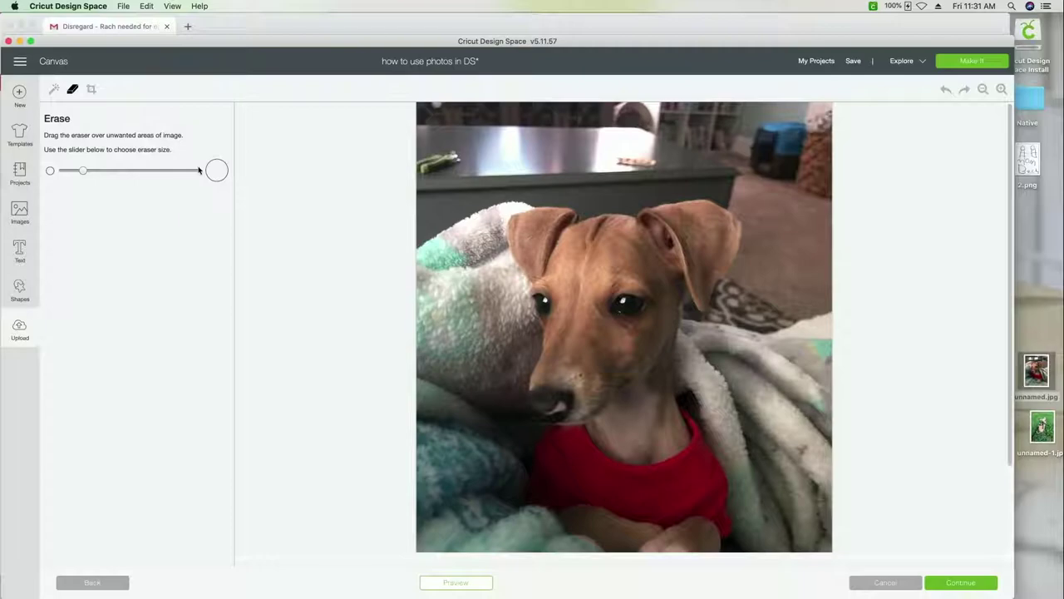
{"action": "left_click_drag", "start_coordinate": [83, 170], "coordinate": [173, 172]}
{"action": "left_click_drag", "start_coordinate": [173, 170], "coordinate": [197, 170]}
Erase a band along the dog's ear, over its head and down both sides of its body
{"action": "left_click", "coordinate": [1002, 89]}
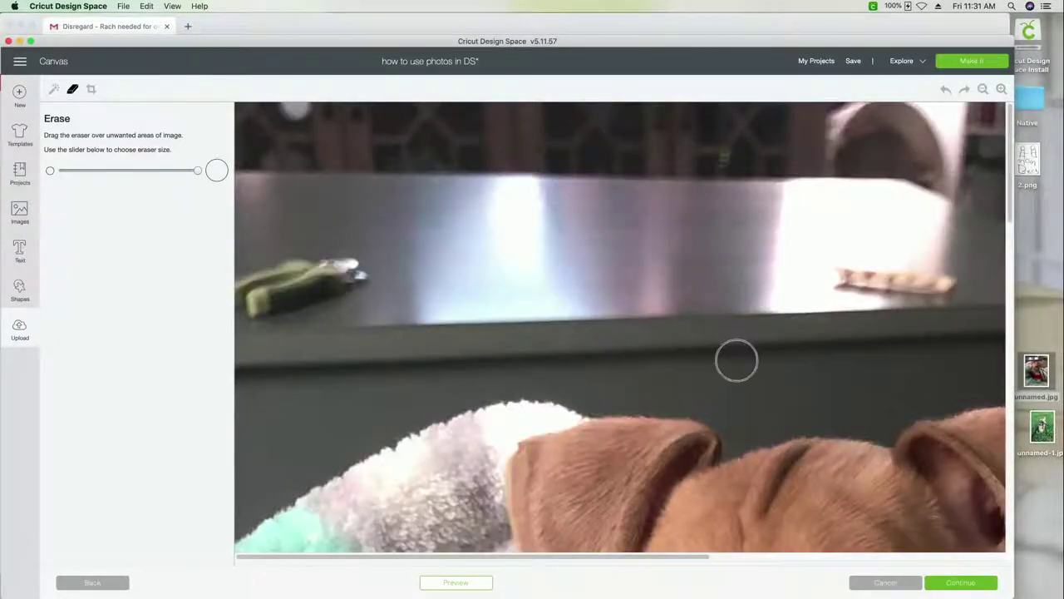
{"action": "left_click", "coordinate": [743, 421]}
{"action": "left_click_drag", "start_coordinate": [743, 421], "coordinate": [877, 413]}
{"action": "scroll", "coordinate": [877, 412], "scroll_direction": "right", "scroll_amount": 5}
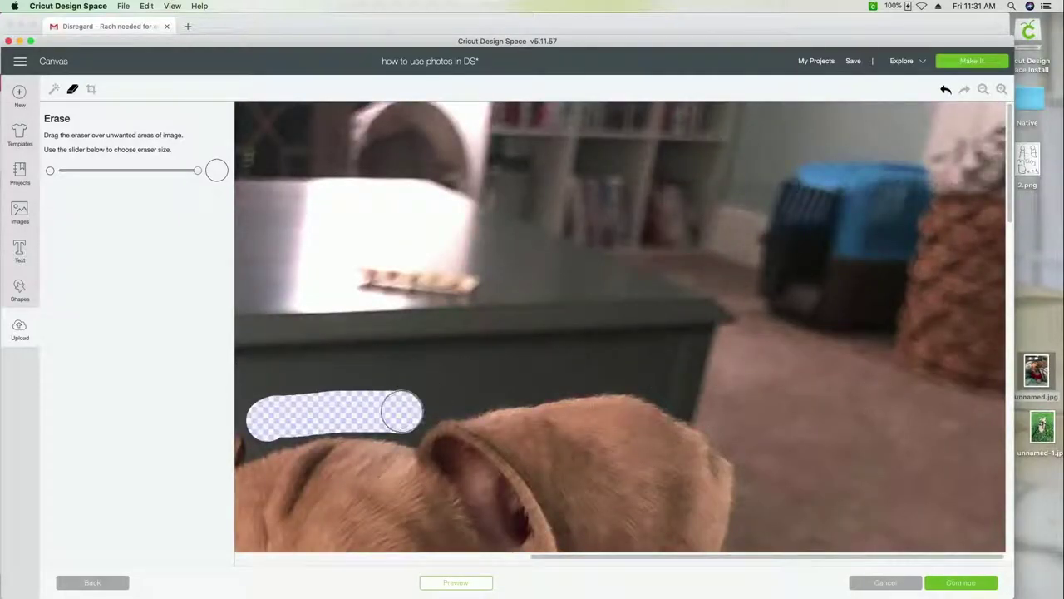
{"action": "mouse_move", "coordinate": [401, 411]}
{"action": "left_mouse_down"}
{"action": "mouse_move", "coordinate": [423, 385]}
{"action": "mouse_move", "coordinate": [463, 375]}
{"action": "mouse_move", "coordinate": [663, 362]}
{"action": "mouse_move", "coordinate": [749, 404]}
{"action": "mouse_move", "coordinate": [773, 491]}
{"action": "left_mouse_up"}
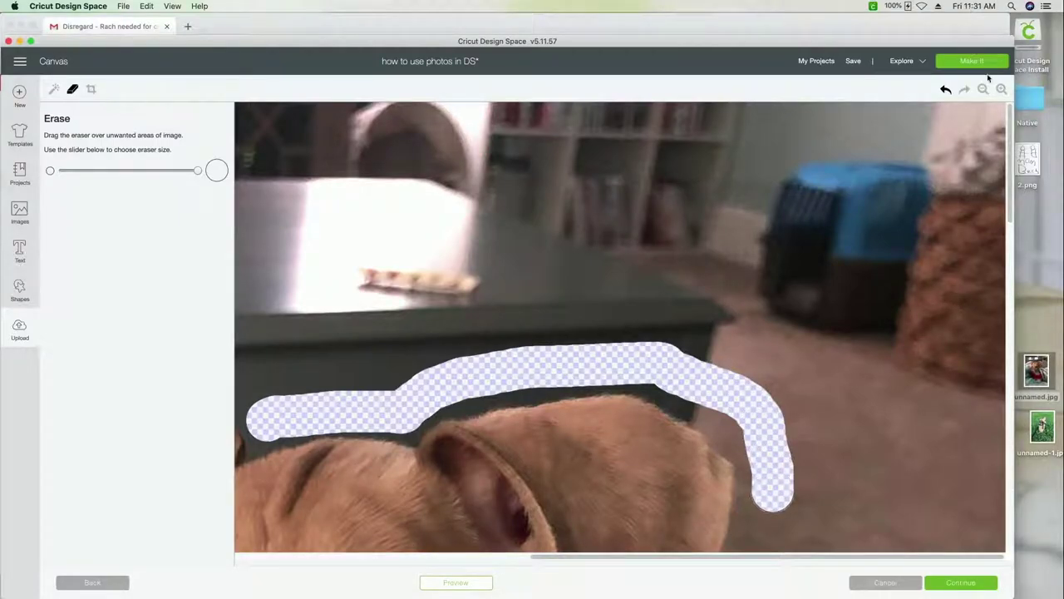
{"action": "left_click", "coordinate": [982, 89]}
{"action": "left_click", "coordinate": [982, 89]}
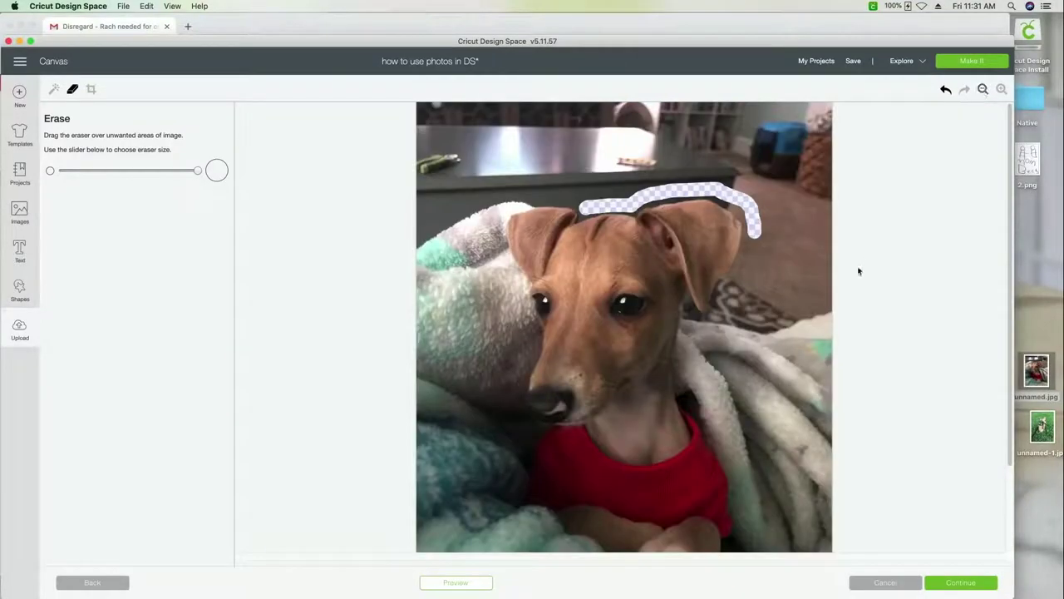
{"action": "mouse_move", "coordinate": [755, 232]}
{"action": "left_mouse_down"}
{"action": "mouse_move", "coordinate": [743, 283]}
{"action": "mouse_move", "coordinate": [697, 326]}
{"action": "mouse_move", "coordinate": [685, 359]}
{"action": "mouse_move", "coordinate": [737, 464]}
{"action": "mouse_move", "coordinate": [752, 524]}
{"action": "left_mouse_up"}
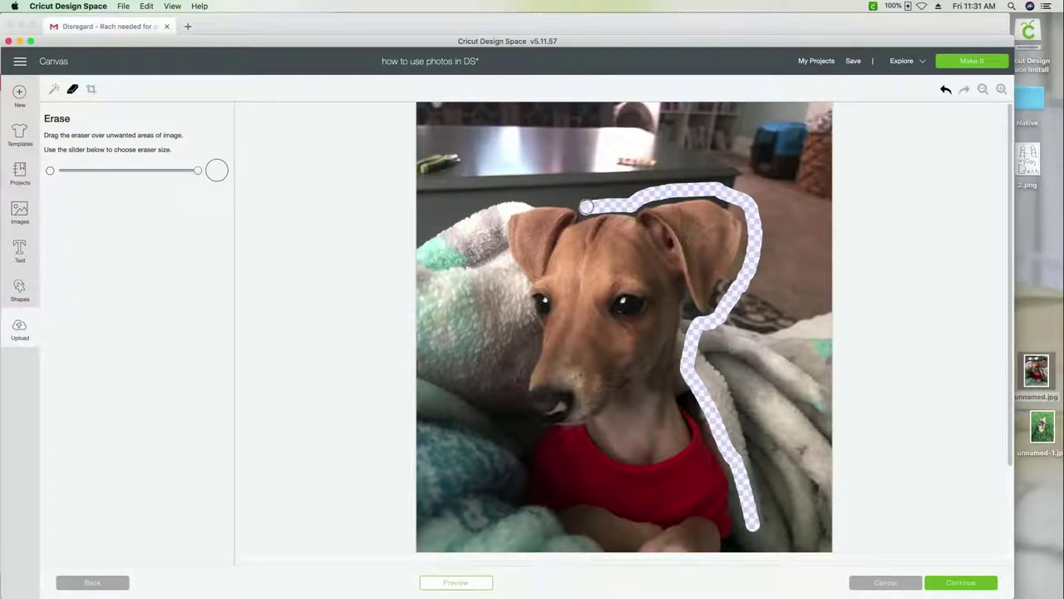
{"action": "mouse_move", "coordinate": [587, 206]}
{"action": "left_mouse_down"}
{"action": "mouse_move", "coordinate": [504, 198]}
{"action": "mouse_move", "coordinate": [493, 219]}
{"action": "mouse_move", "coordinate": [492, 252]}
{"action": "mouse_move", "coordinate": [527, 335]}
{"action": "mouse_move", "coordinate": [509, 398]}
{"action": "mouse_move", "coordinate": [510, 424]}
{"action": "mouse_move", "coordinate": [524, 435]}
{"action": "mouse_move", "coordinate": [513, 521]}
{"action": "mouse_move", "coordinate": [573, 542]}
{"action": "left_mouse_up"}
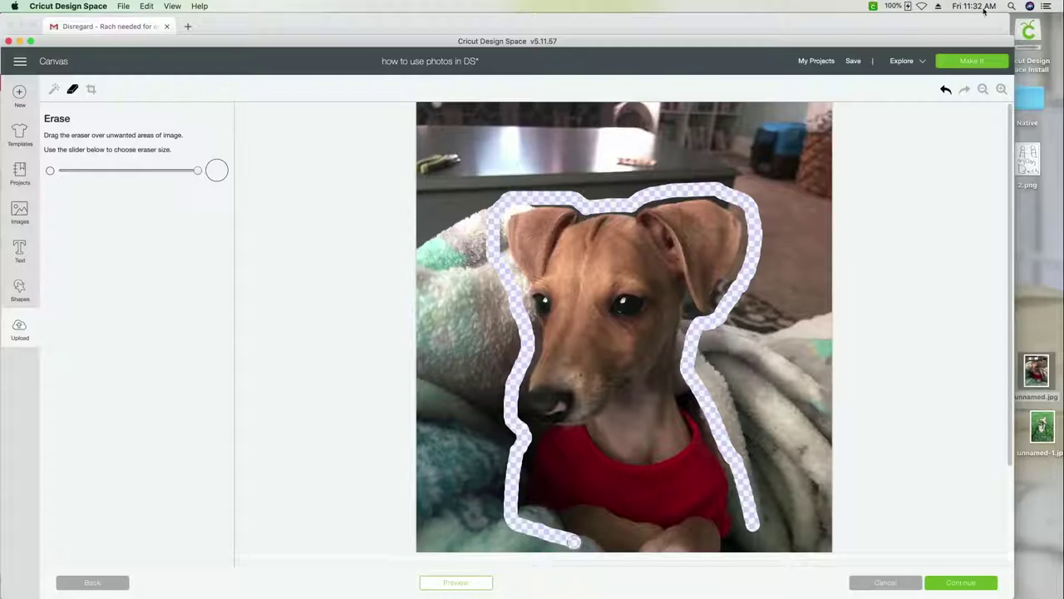
Erase down the side and beneath the paws to close the outline around the dog
{"action": "left_click", "coordinate": [1001, 89]}
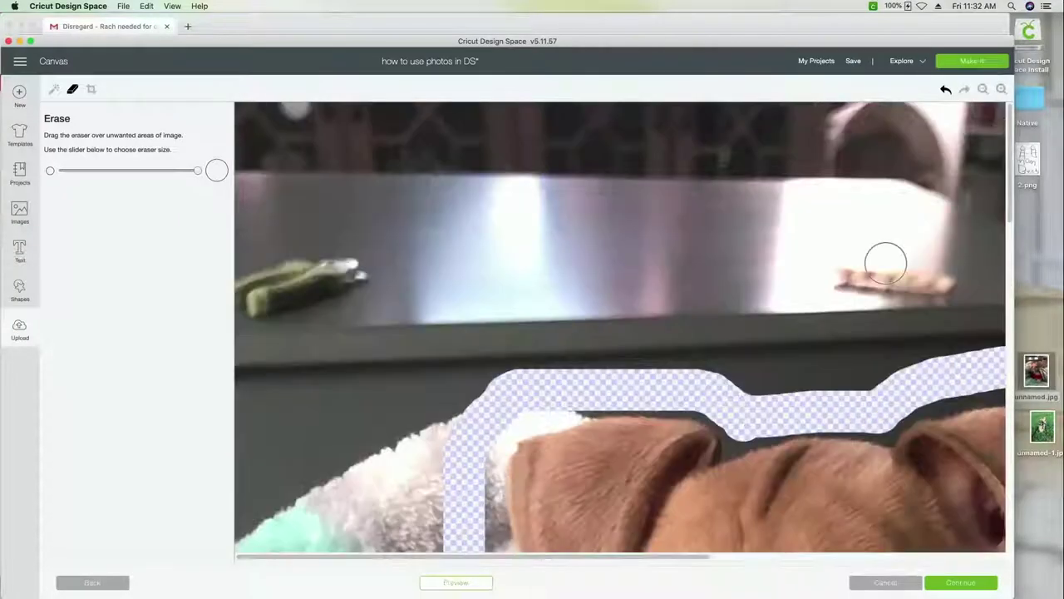
{"action": "scroll", "coordinate": [884, 261], "scroll_direction": "down", "scroll_amount": 10}
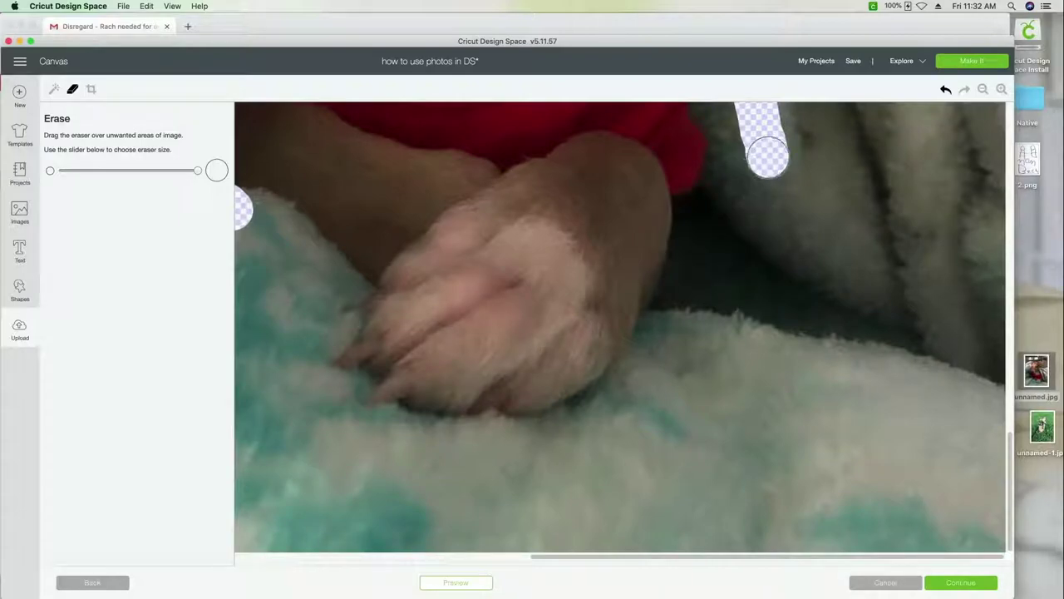
{"action": "mouse_move", "coordinate": [766, 154]}
{"action": "left_mouse_down"}
{"action": "mouse_move", "coordinate": [658, 399]}
{"action": "mouse_move", "coordinate": [600, 434]}
{"action": "mouse_move", "coordinate": [546, 444]}
{"action": "mouse_move", "coordinate": [466, 456]}
{"action": "mouse_move", "coordinate": [319, 451]}
{"action": "mouse_move", "coordinate": [299, 376]}
{"action": "mouse_move", "coordinate": [297, 234]}
{"action": "left_mouse_up"}
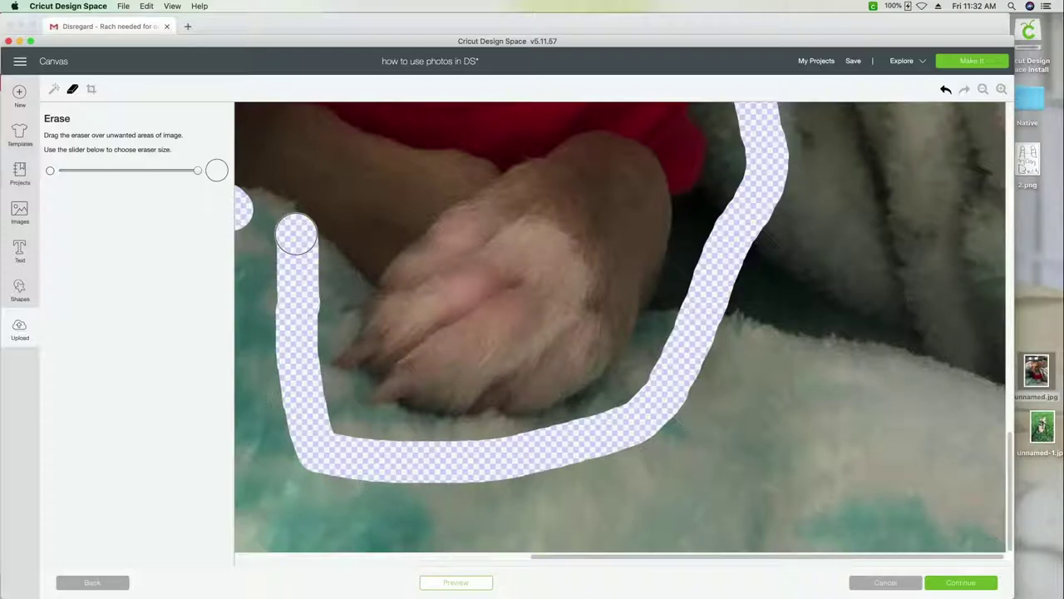
{"action": "left_click", "coordinate": [287, 225]}
{"action": "left_click_drag", "start_coordinate": [286, 226], "coordinate": [254, 222]}
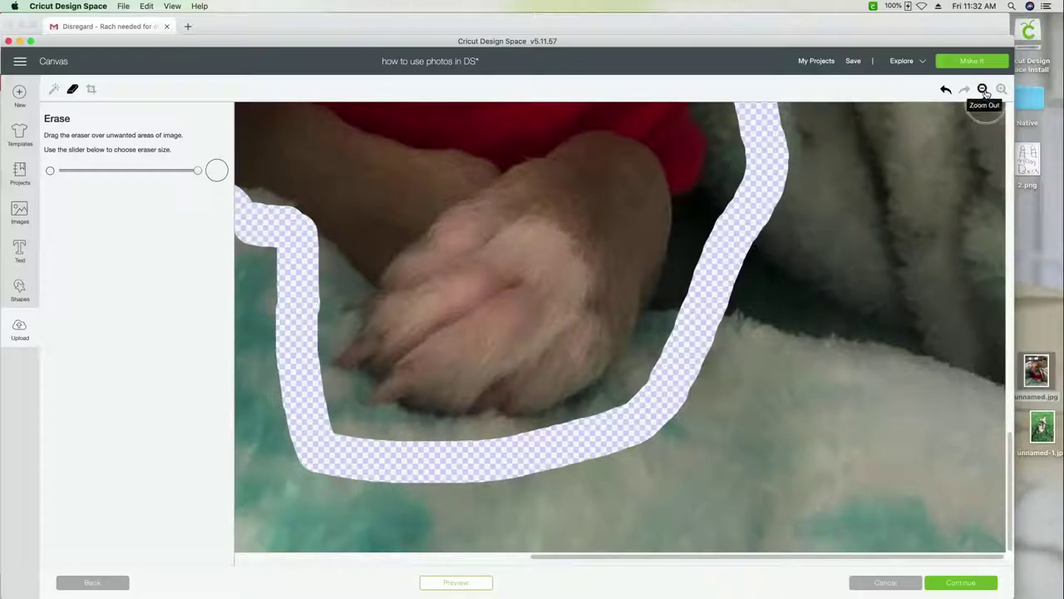
{"action": "left_click", "coordinate": [983, 90]}
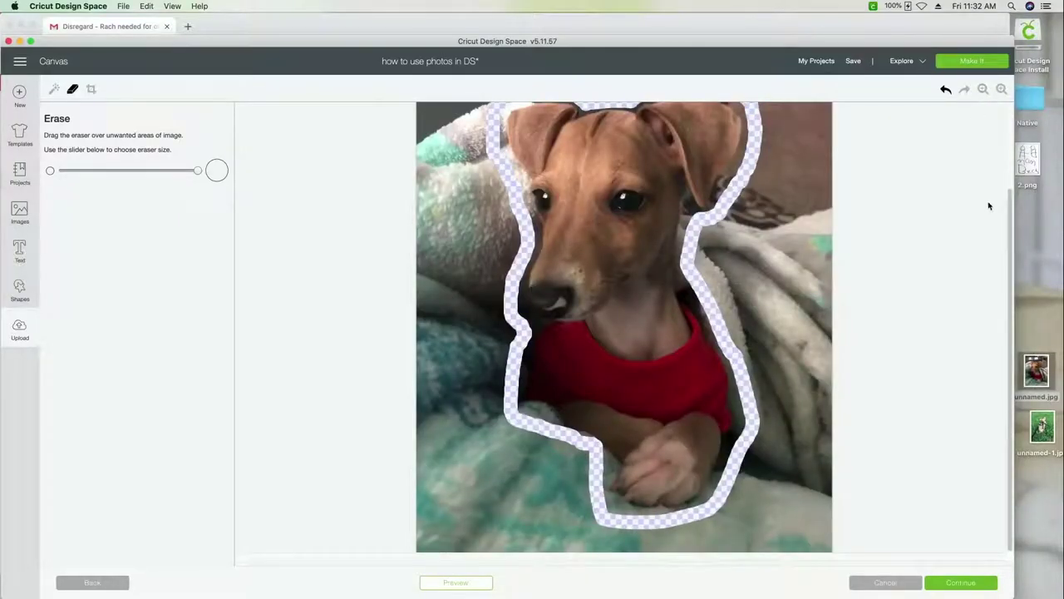
{"action": "scroll", "coordinate": [1012, 212], "scroll_direction": "up", "scroll_amount": 2}
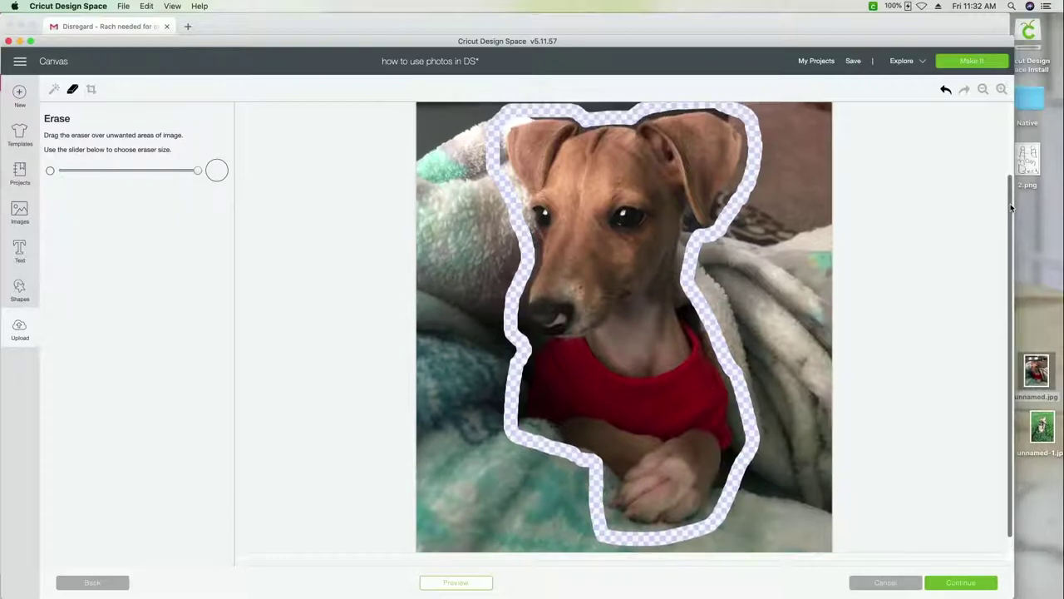
{"action": "scroll", "coordinate": [1011, 208], "scroll_direction": "up", "scroll_amount": 1}
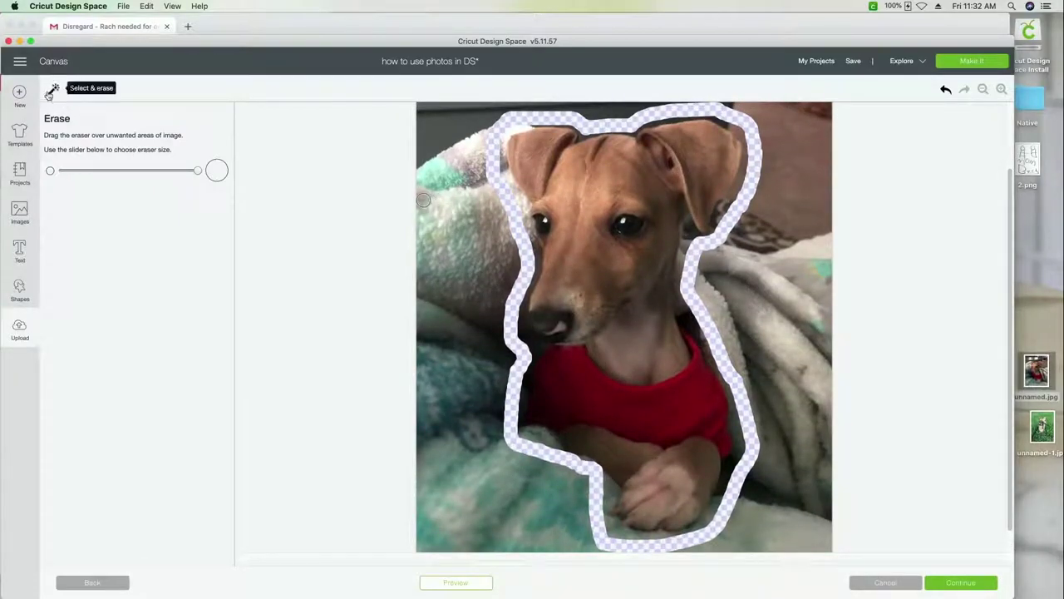
Use the Select & erase wand to remove the top-left, shoulder-side, lower-right and teal blanket patches
{"action": "left_click", "coordinate": [52, 90]}
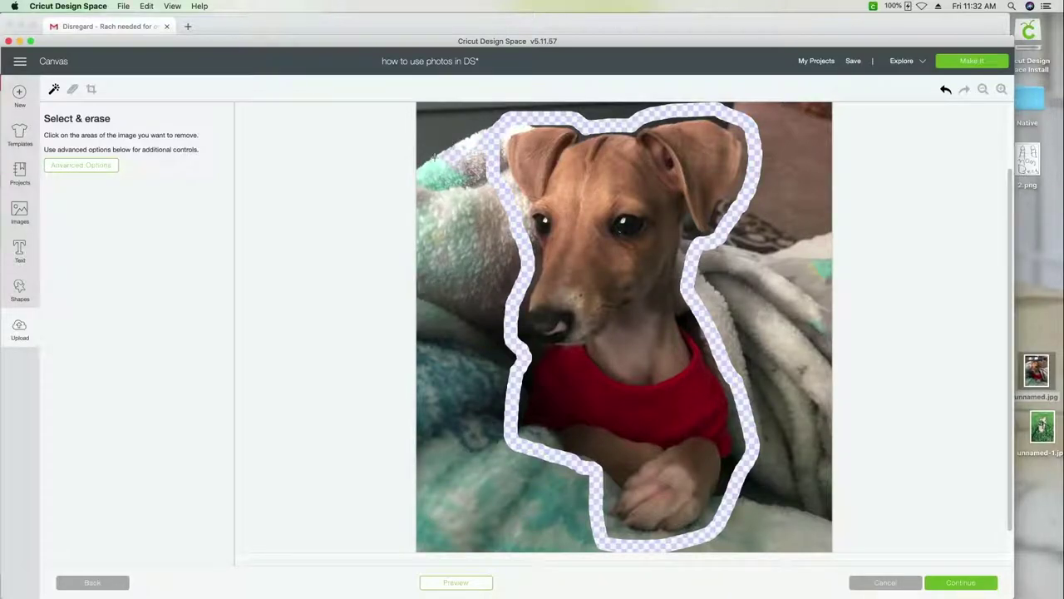
{"action": "left_click", "coordinate": [436, 137]}
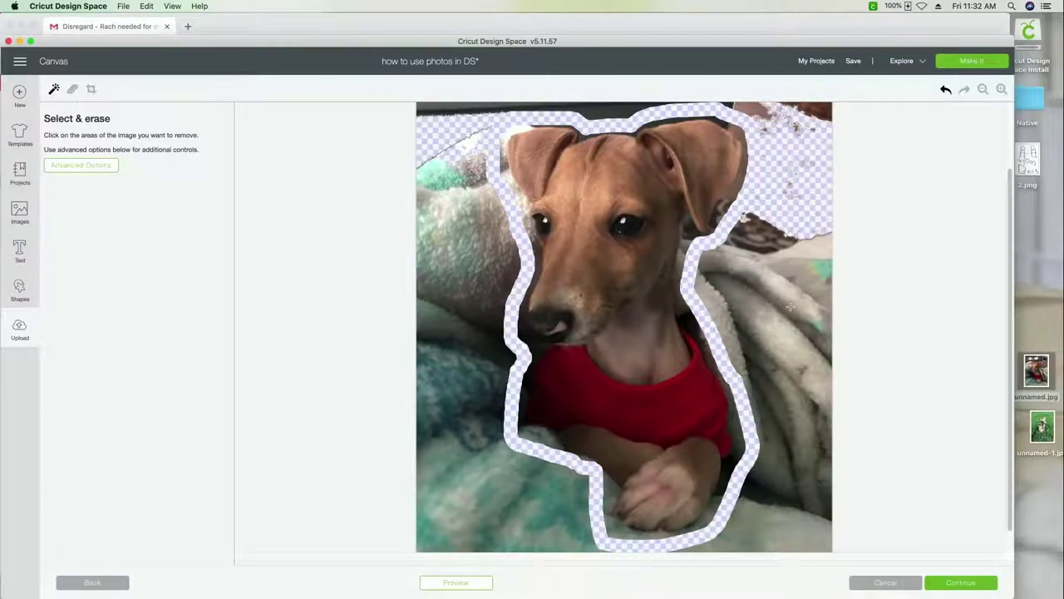
{"action": "left_click", "coordinate": [798, 363]}
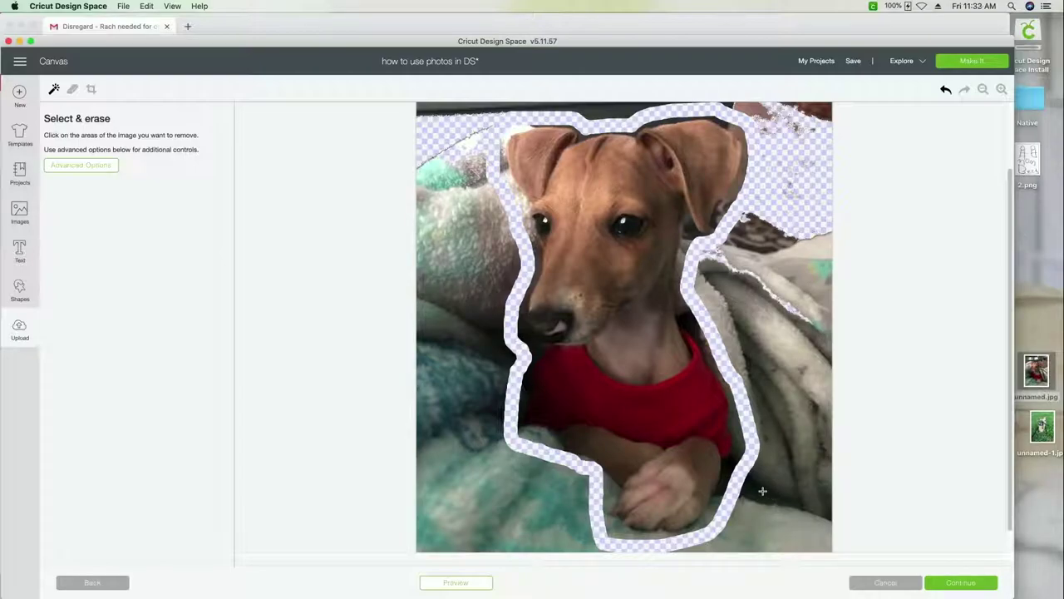
{"action": "left_click", "coordinate": [762, 491]}
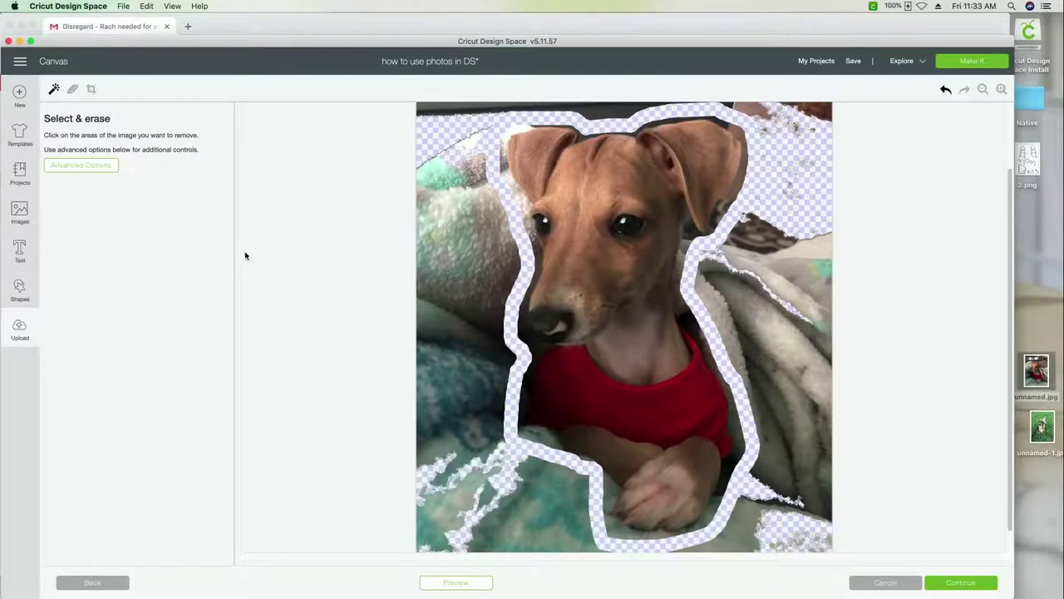
{"action": "left_click", "coordinate": [445, 364]}
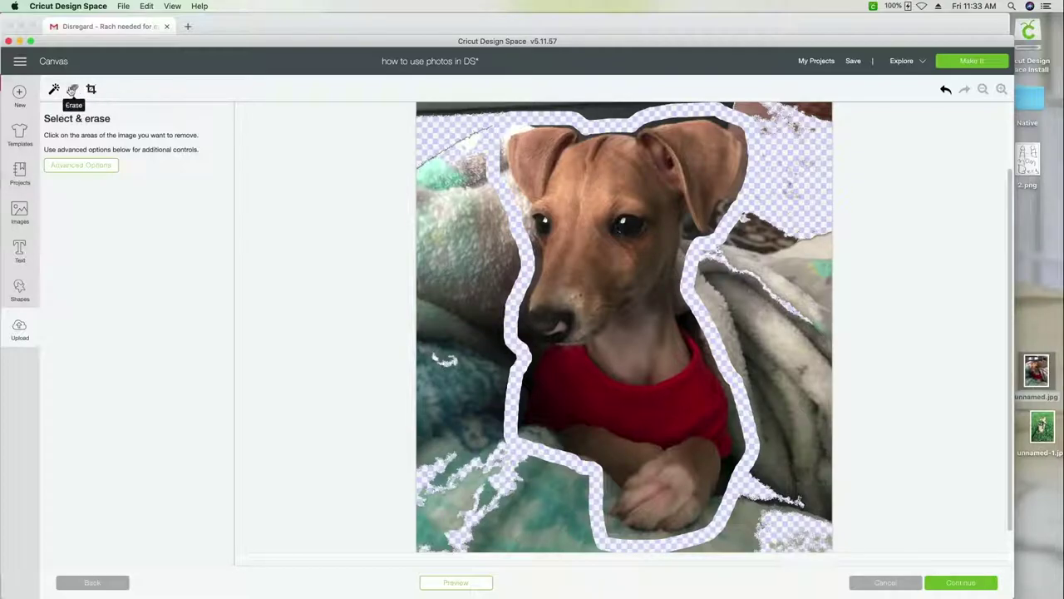
With the Erase tool, clear the background at the top left and the dark strip left of the dog
{"action": "left_click", "coordinate": [73, 89]}
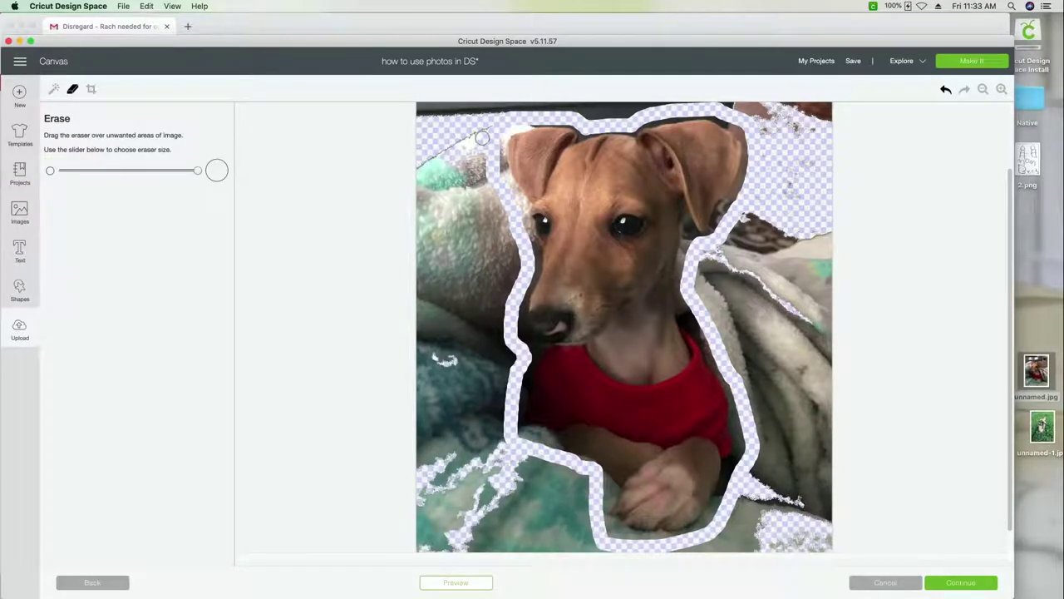
{"action": "mouse_move", "coordinate": [471, 133]}
{"action": "left_mouse_down"}
{"action": "mouse_move", "coordinate": [464, 186]}
{"action": "mouse_move", "coordinate": [451, 177]}
{"action": "mouse_move", "coordinate": [449, 249]}
{"action": "mouse_move", "coordinate": [435, 223]}
{"action": "mouse_move", "coordinate": [422, 265]}
{"action": "mouse_move", "coordinate": [430, 134]}
{"action": "mouse_move", "coordinate": [438, 213]}
{"action": "mouse_move", "coordinate": [450, 152]}
{"action": "mouse_move", "coordinate": [482, 244]}
{"action": "mouse_move", "coordinate": [472, 175]}
{"action": "mouse_move", "coordinate": [484, 218]}
{"action": "mouse_move", "coordinate": [479, 187]}
{"action": "mouse_move", "coordinate": [491, 214]}
{"action": "mouse_move", "coordinate": [486, 201]}
{"action": "mouse_move", "coordinate": [497, 213]}
{"action": "mouse_move", "coordinate": [497, 201]}
{"action": "mouse_move", "coordinate": [508, 305]}
{"action": "mouse_move", "coordinate": [518, 253]}
{"action": "mouse_move", "coordinate": [508, 227]}
{"action": "mouse_move", "coordinate": [513, 288]}
{"action": "mouse_move", "coordinate": [492, 233]}
{"action": "mouse_move", "coordinate": [499, 413]}
{"action": "mouse_move", "coordinate": [476, 288]}
{"action": "mouse_move", "coordinate": [469, 403]}
{"action": "mouse_move", "coordinate": [445, 313]}
{"action": "mouse_move", "coordinate": [434, 432]}
{"action": "mouse_move", "coordinate": [435, 294]}
{"action": "mouse_move", "coordinate": [432, 376]}
{"action": "mouse_move", "coordinate": [414, 320]}
{"action": "left_mouse_up"}
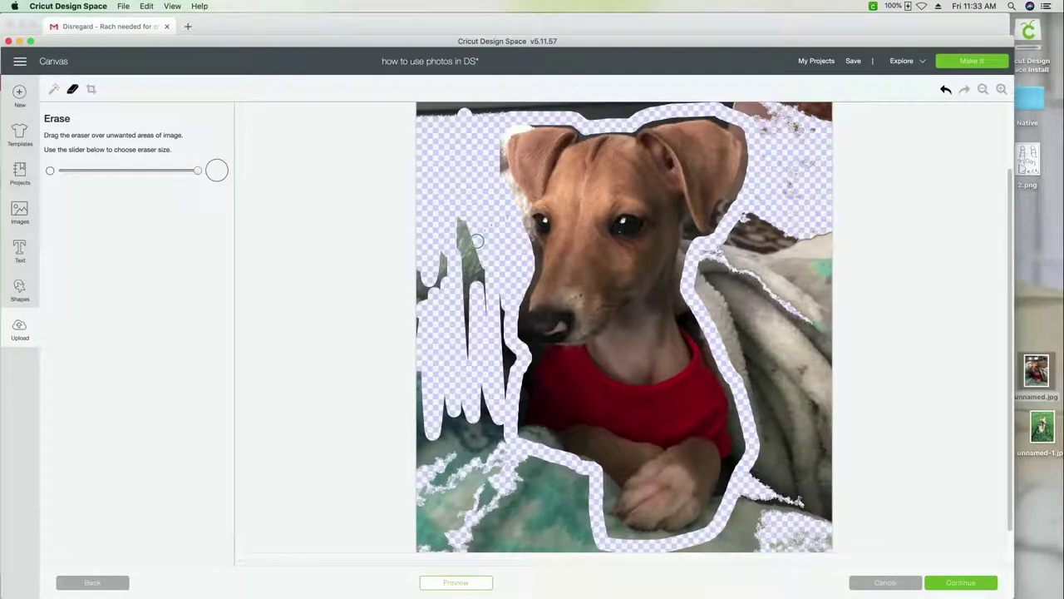
{"action": "mouse_move", "coordinate": [477, 241]}
{"action": "left_mouse_down"}
{"action": "mouse_move", "coordinate": [472, 295]}
{"action": "mouse_move", "coordinate": [461, 237]}
{"action": "mouse_move", "coordinate": [462, 359]}
{"action": "mouse_move", "coordinate": [461, 219]}
{"action": "mouse_move", "coordinate": [456, 260]}
{"action": "left_mouse_up"}
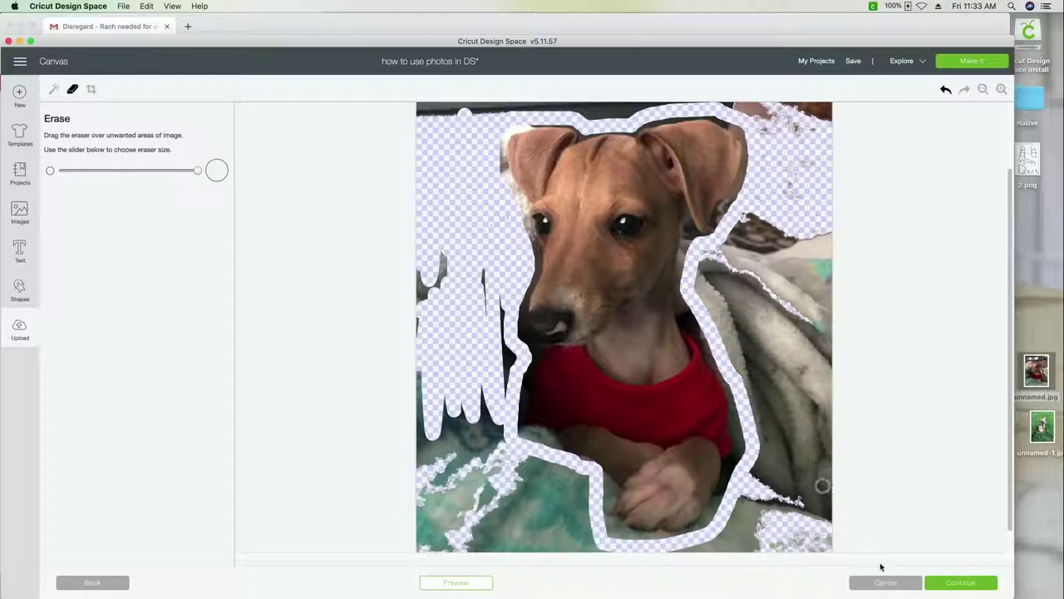
Abandon the erasing and re-upload unnamed.jpg whole as a Complex image, skipping any erasing
{"action": "left_click", "coordinate": [880, 582]}
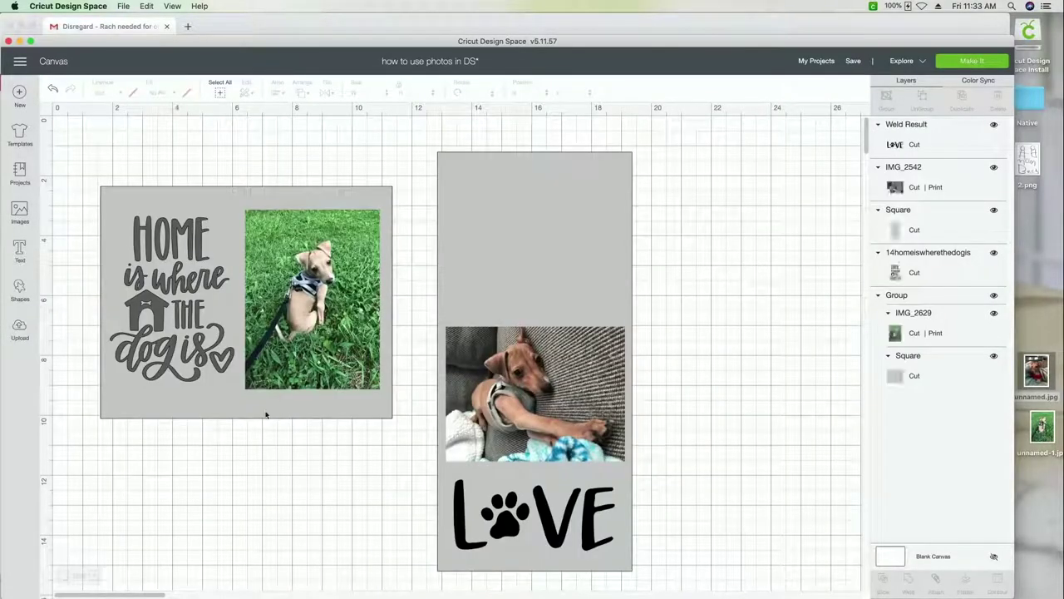
{"action": "left_click", "coordinate": [19, 329]}
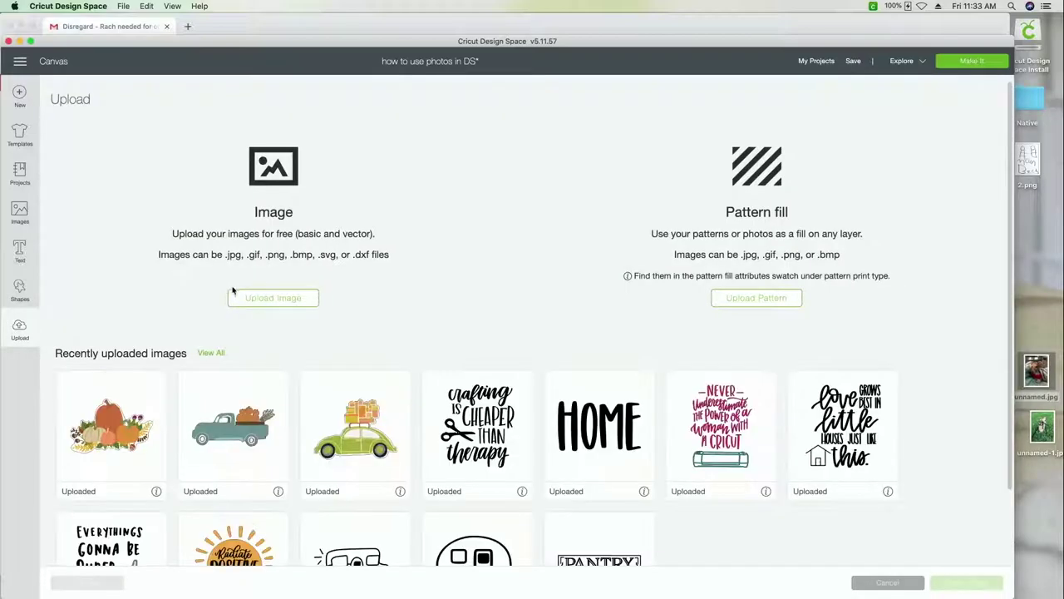
{"action": "left_click", "coordinate": [263, 297]}
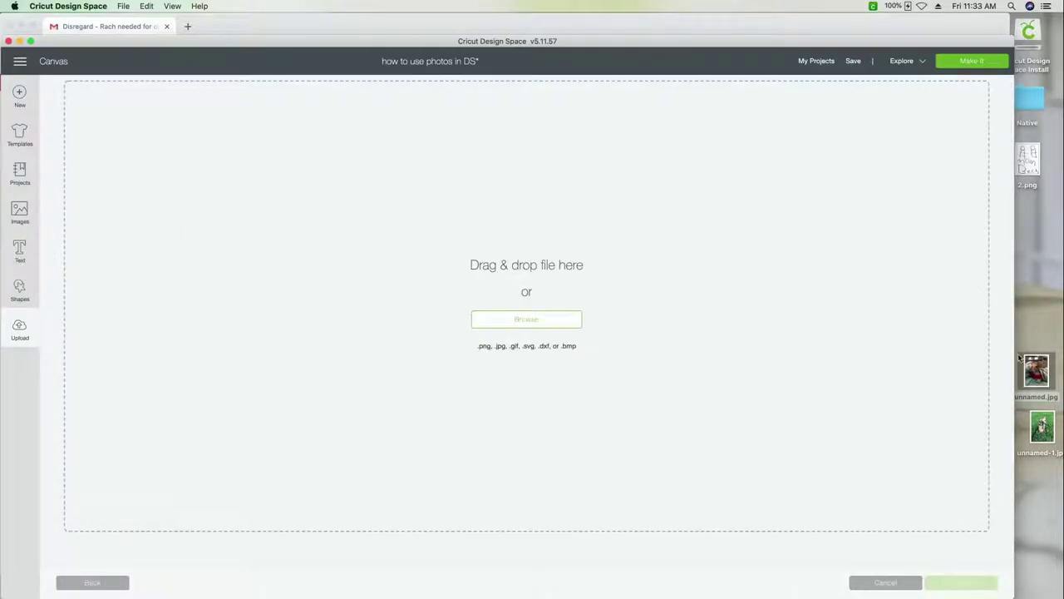
{"action": "left_click_drag", "start_coordinate": [1036, 370], "coordinate": [827, 311]}
{"action": "left_click", "coordinate": [651, 322]}
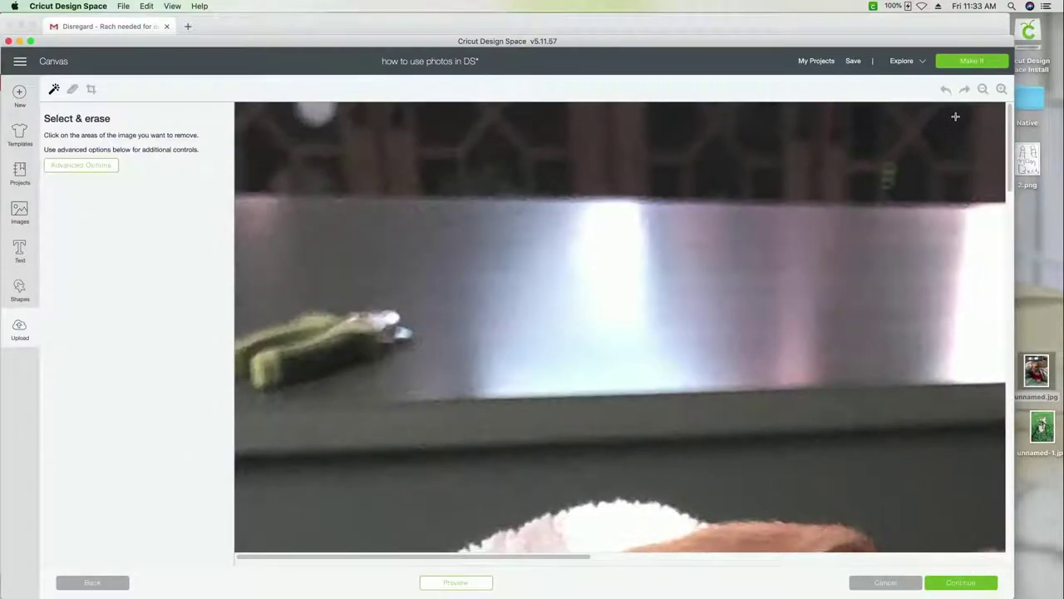
{"action": "left_click", "coordinate": [982, 90]}
{"action": "left_click", "coordinate": [982, 90]}
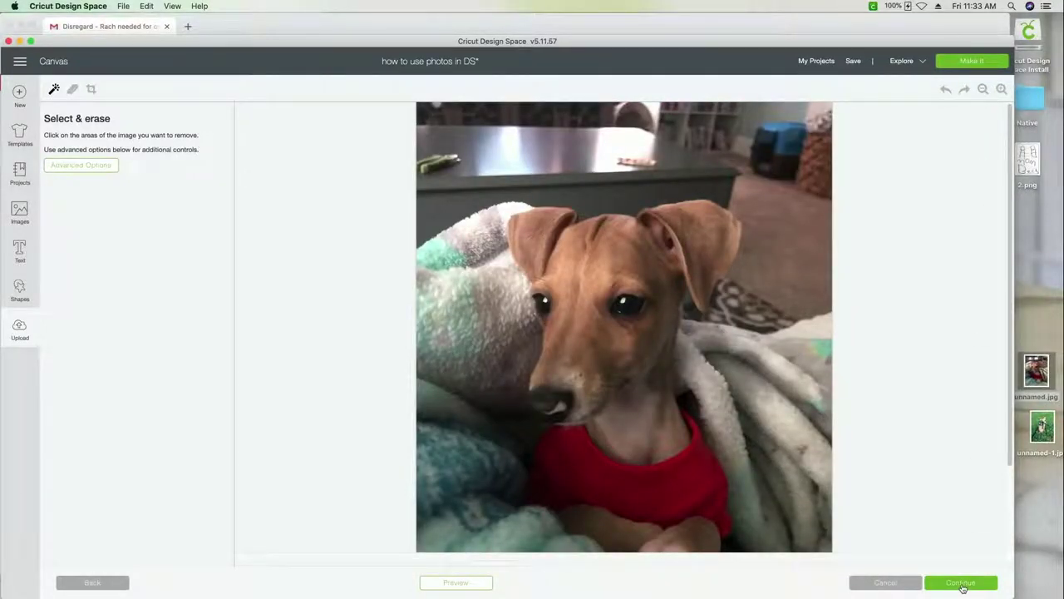
{"action": "left_click", "coordinate": [961, 583]}
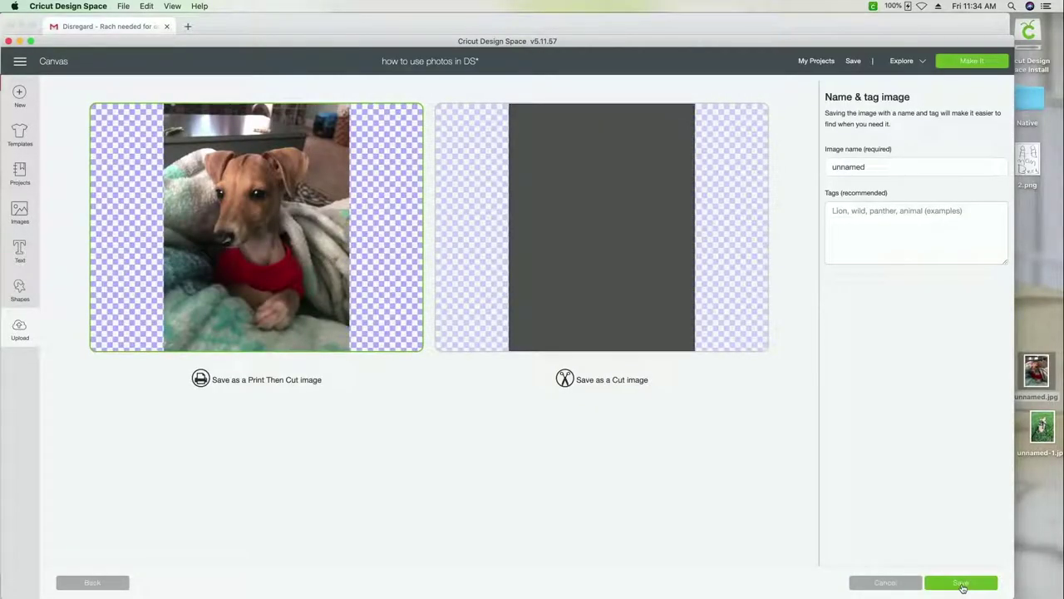
Save the uploaded dog photo as a Print Then Cut image
{"action": "left_click", "coordinate": [595, 306]}
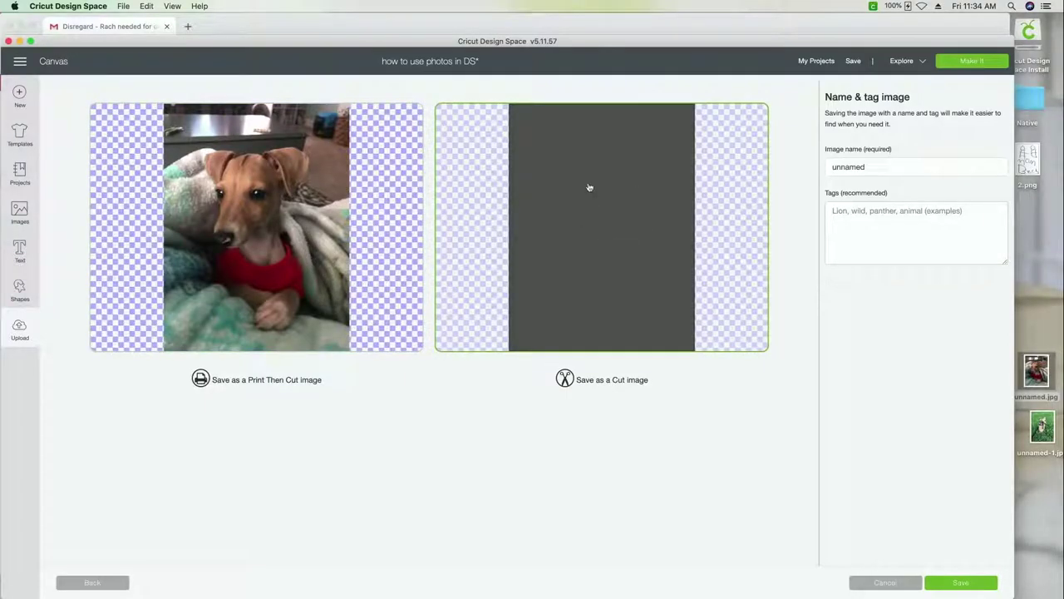
{"action": "left_click", "coordinate": [331, 212]}
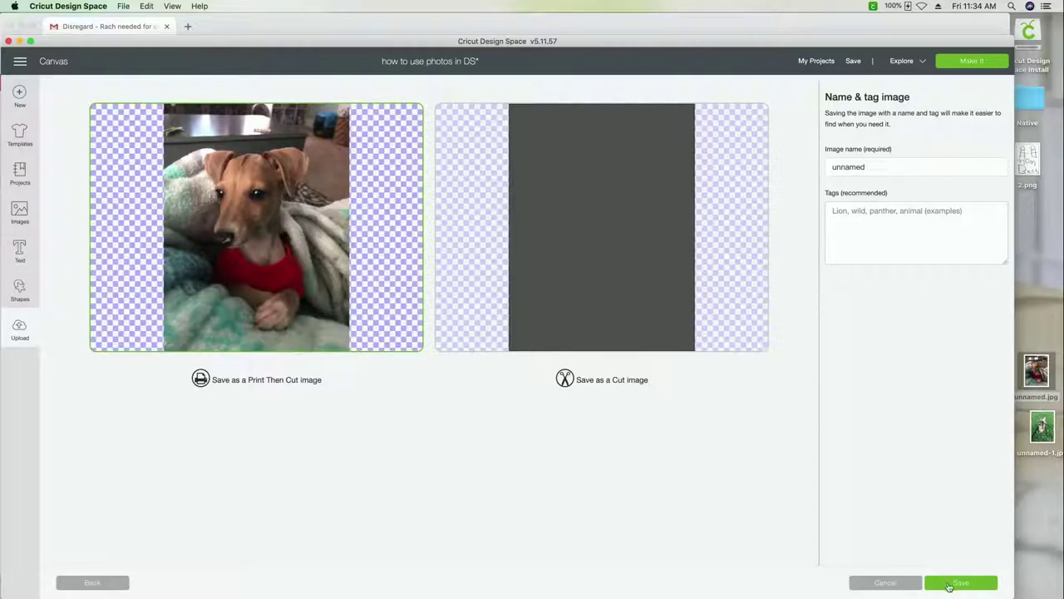
{"action": "left_click", "coordinate": [949, 585]}
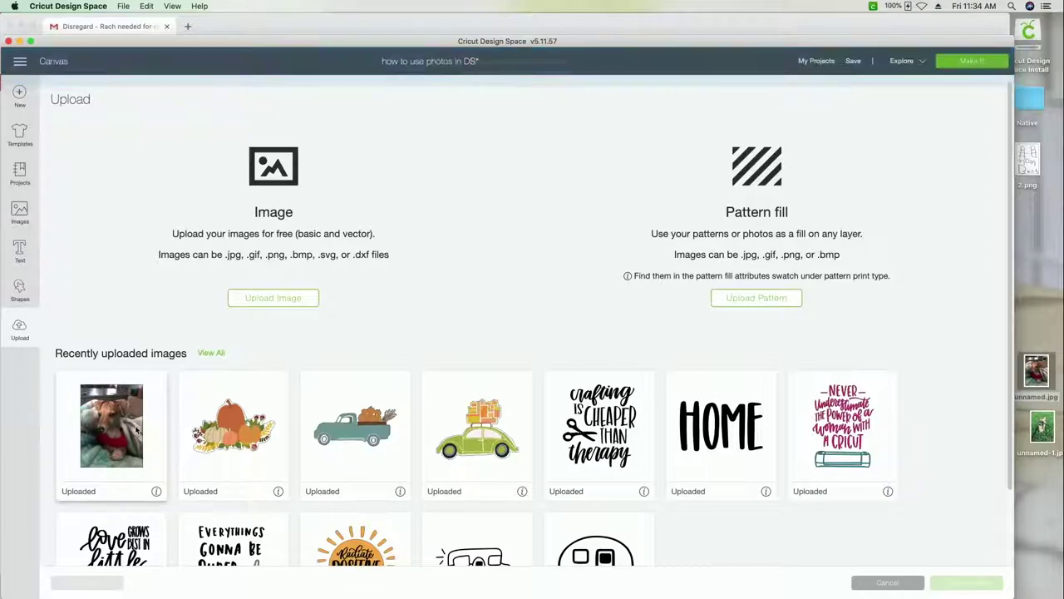
Insert the uploaded dog photo onto the canvas and set its width to 7 in
{"action": "left_click", "coordinate": [113, 410]}
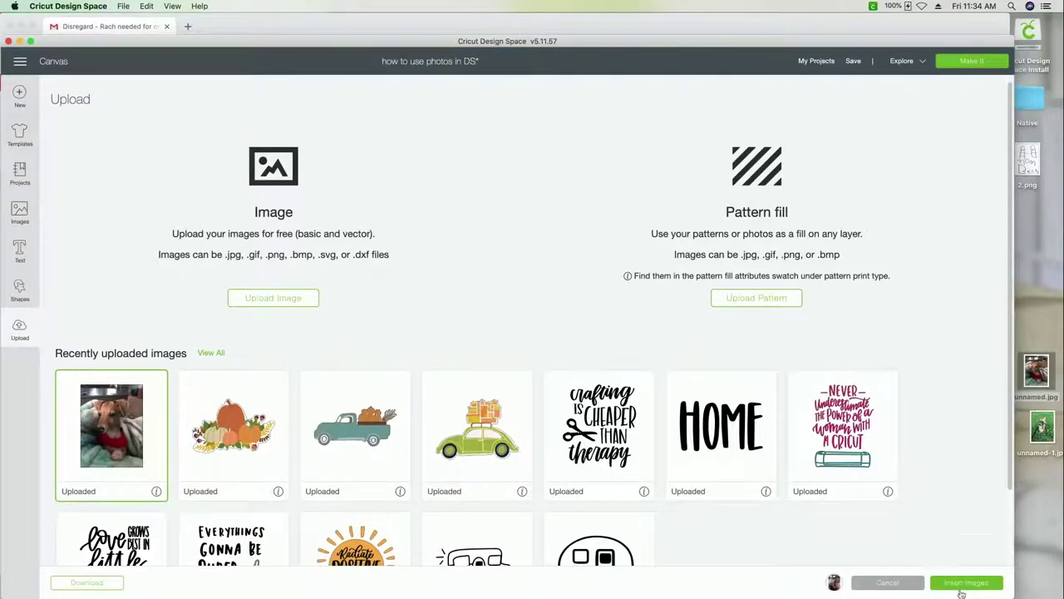
{"action": "left_click", "coordinate": [964, 584]}
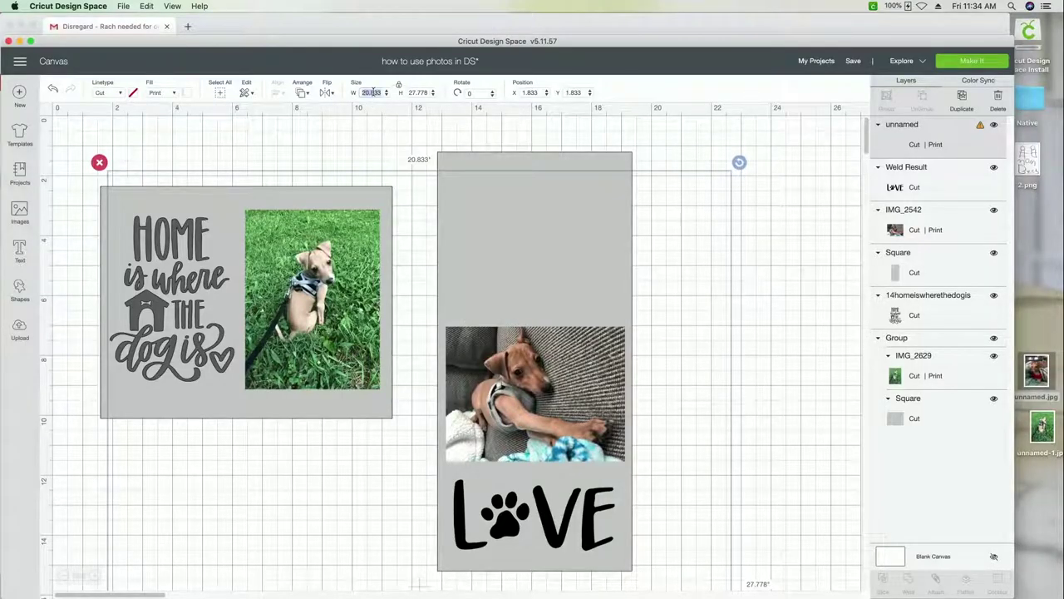
{"action": "type", "text": "7"}
{"action": "key", "text": "Return"}
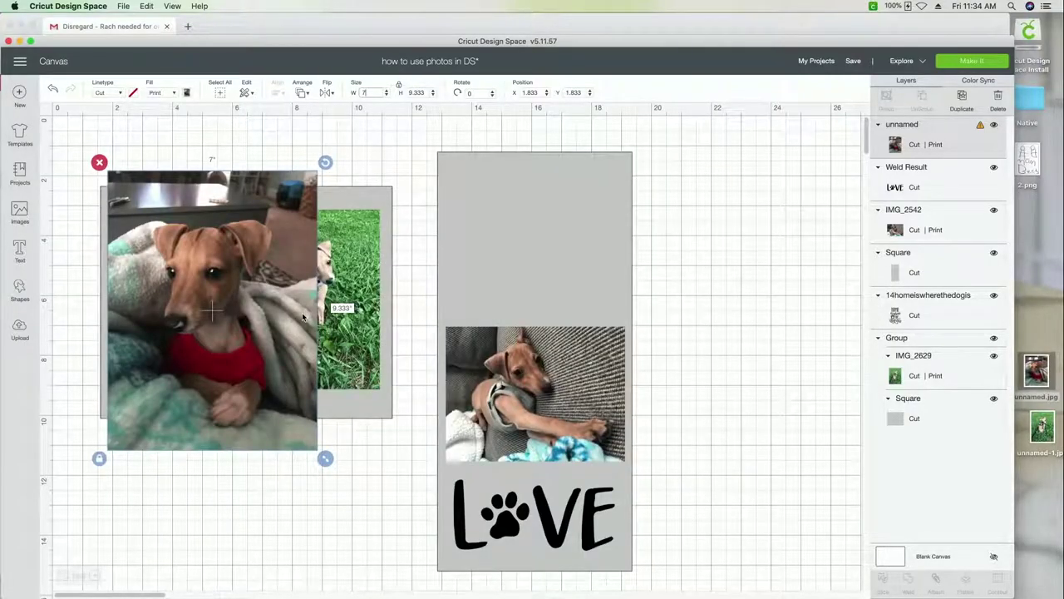
Move the 7 x 9.333 in dog photo below the two existing designs
{"action": "left_click_drag", "start_coordinate": [304, 318], "coordinate": [316, 466]}
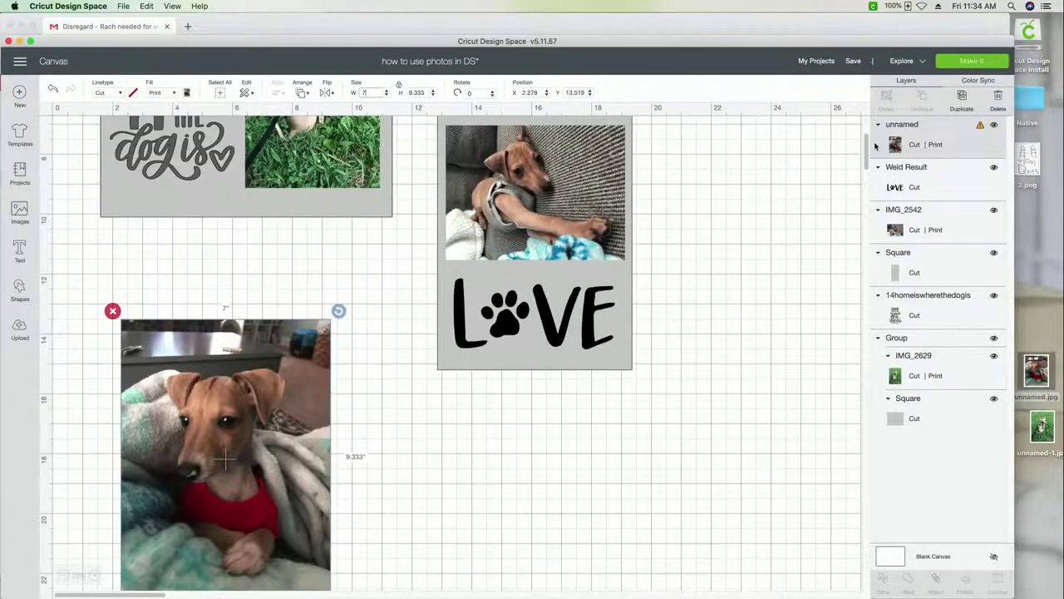
{"action": "left_click_drag", "start_coordinate": [867, 150], "coordinate": [867, 168]}
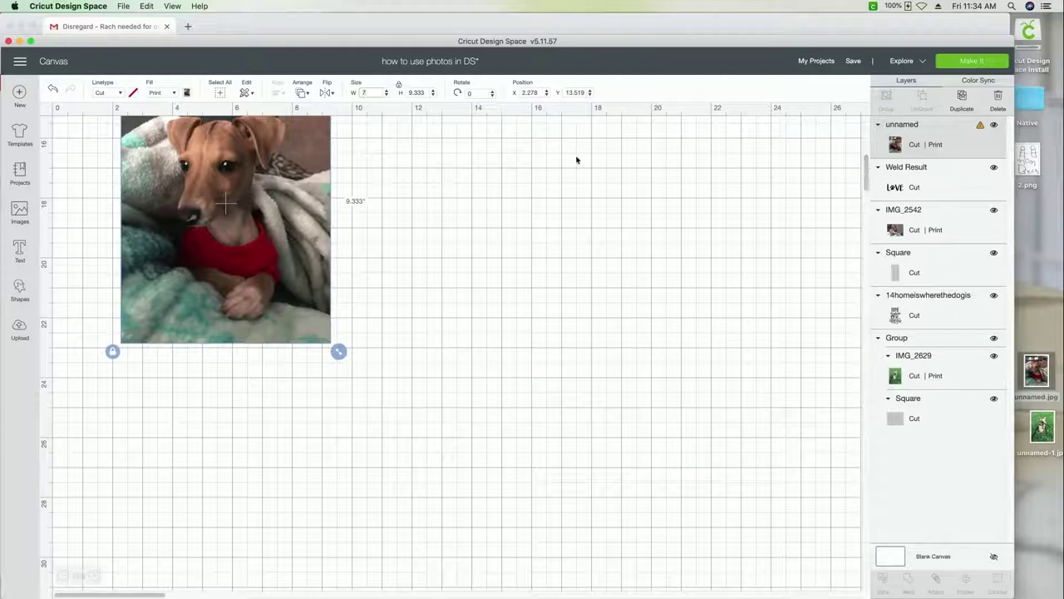
{"action": "left_click_drag", "start_coordinate": [301, 239], "coordinate": [309, 368]}
{"action": "left_click", "coordinate": [410, 368]}
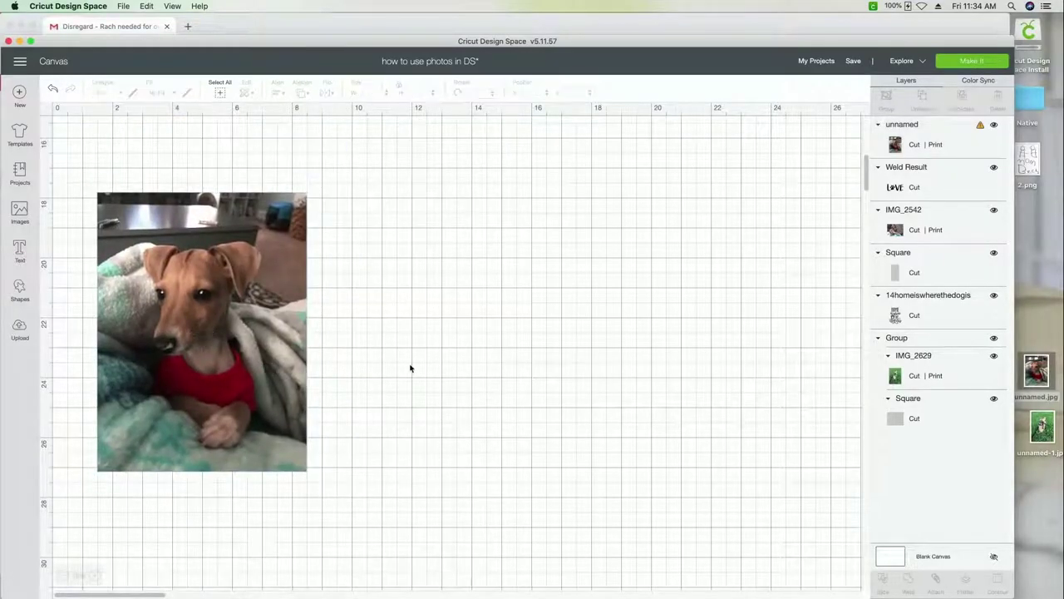
{"action": "left_click", "coordinate": [285, 373]}
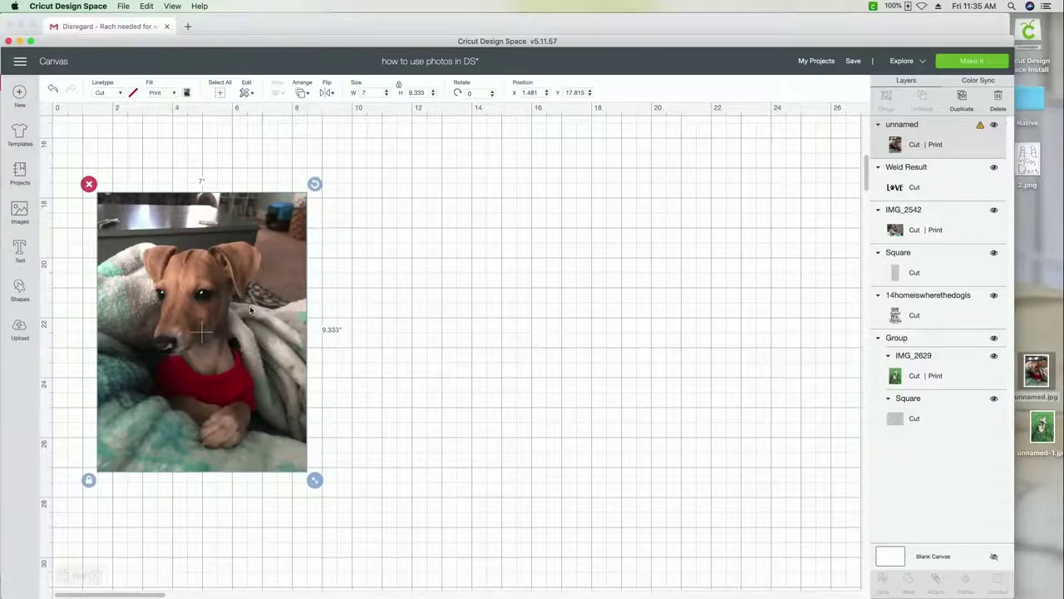
{"action": "left_click", "coordinate": [361, 281]}
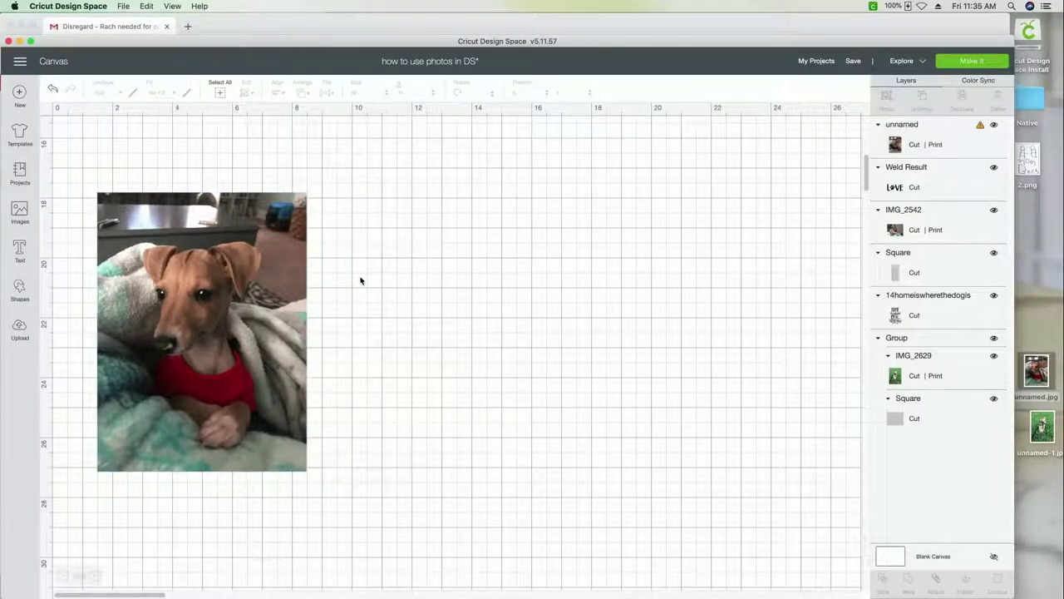
Add a square shape and enlarge it to about 4.8 inches
{"action": "left_click", "coordinate": [20, 291]}
{"action": "left_click", "coordinate": [65, 216]}
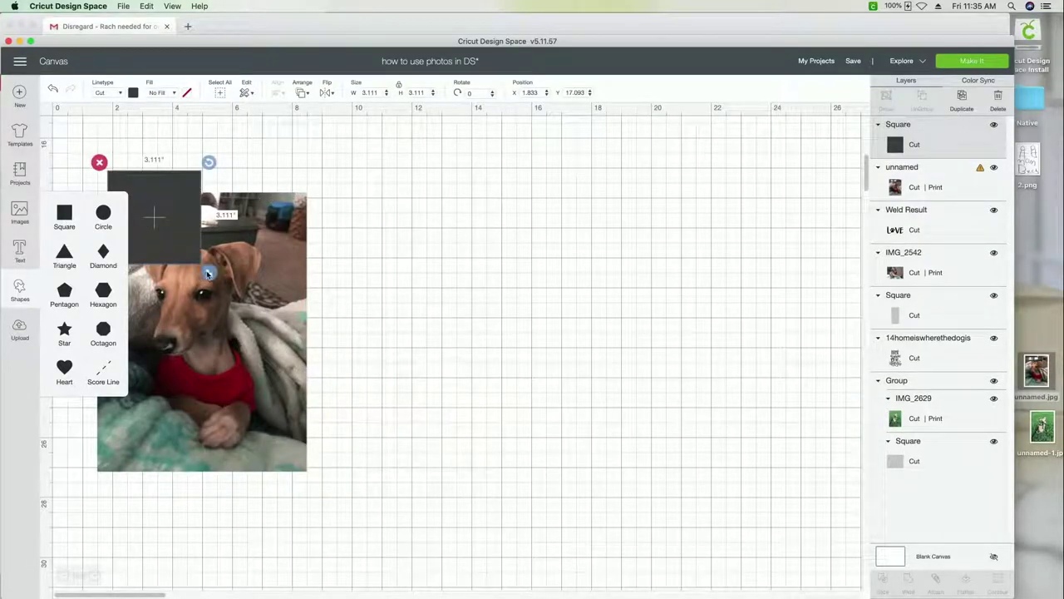
{"action": "left_click_drag", "start_coordinate": [208, 272], "coordinate": [194, 297]}
{"action": "left_click_drag", "start_coordinate": [354, 197], "coordinate": [157, 371]}
{"action": "left_click", "coordinate": [464, 336]}
Duplicate the dog photo, move the copy right, and slice the left photo with the square
{"action": "left_click", "coordinate": [918, 160]}
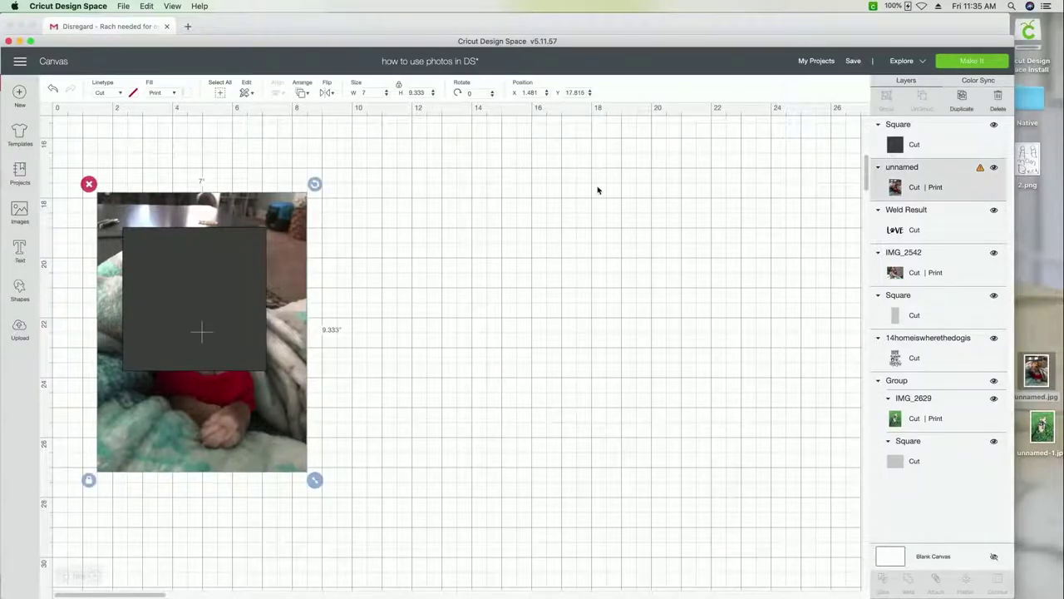
{"action": "left_click", "coordinate": [962, 109]}
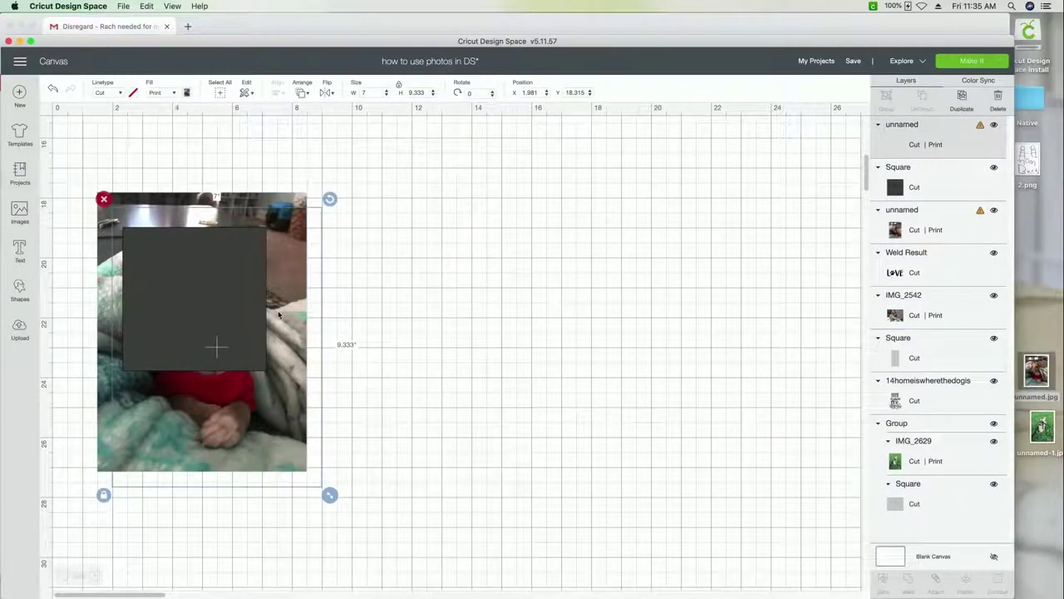
{"action": "left_click_drag", "start_coordinate": [279, 316], "coordinate": [743, 317]}
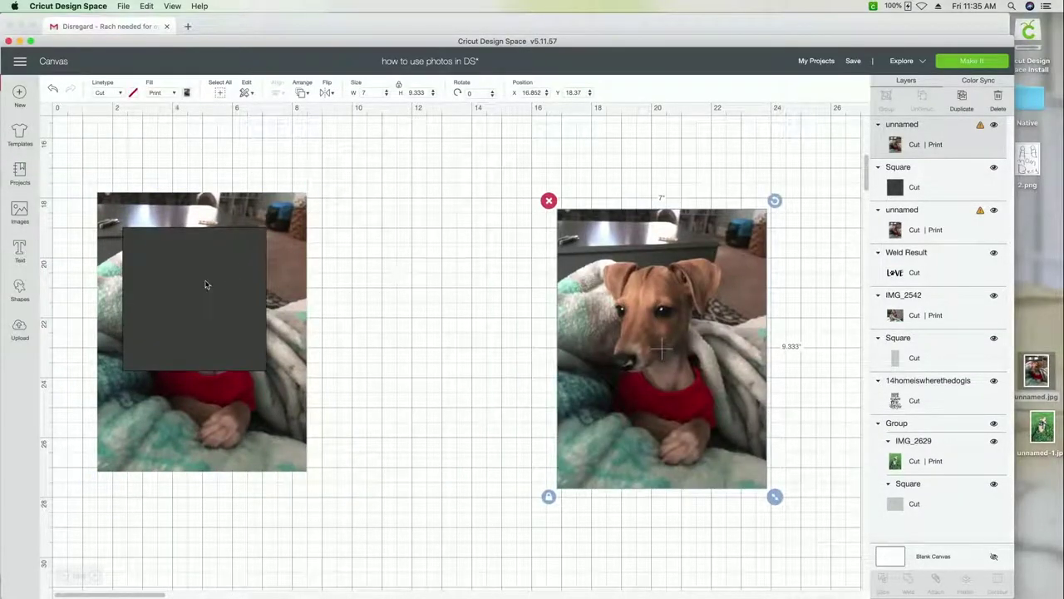
{"action": "mouse_move", "coordinate": [206, 284]}
{"action": "left_mouse_down"}
{"action": "mouse_move", "coordinate": [172, 360]}
{"action": "mouse_move", "coordinate": [212, 287]}
{"action": "left_mouse_up"}
{"action": "left_click_drag", "start_coordinate": [95, 156], "coordinate": [378, 473]}
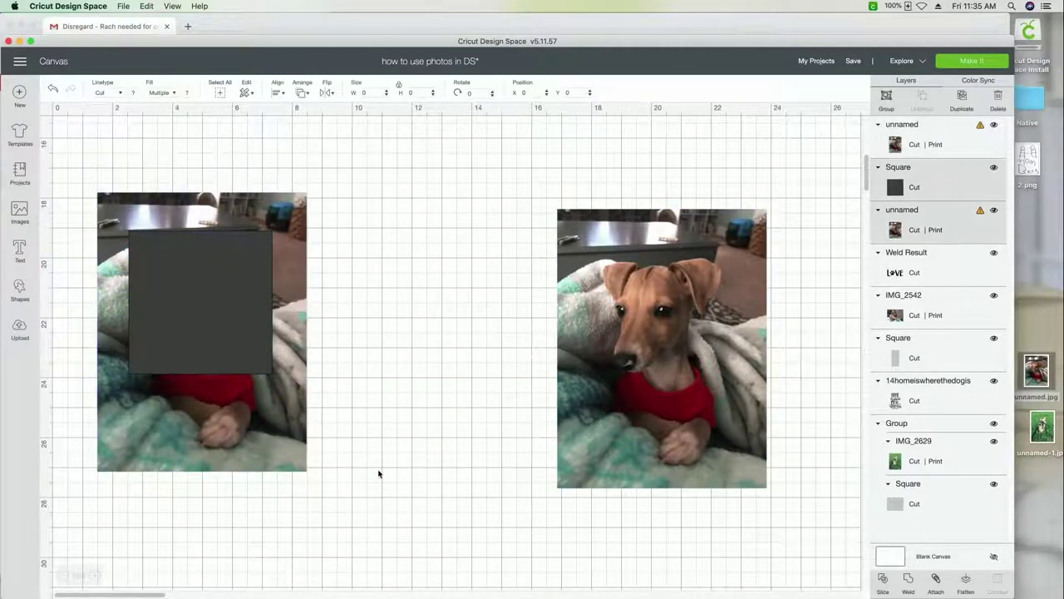
{"action": "left_click", "coordinate": [883, 580]}
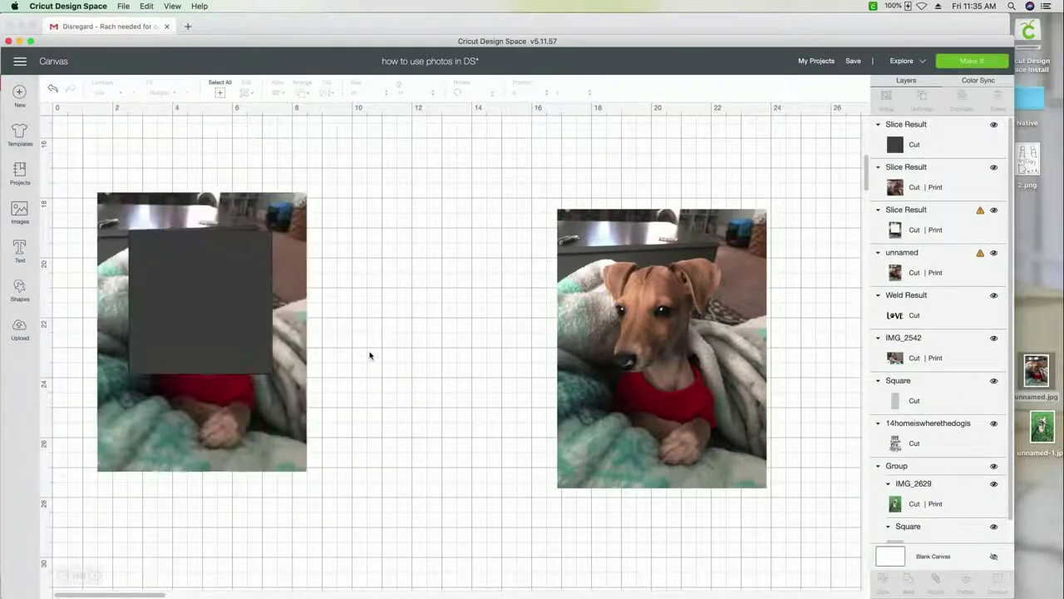
Delete the slicing leftovers and move the 4.796 in square dog crop to the upper left
{"action": "left_click_drag", "start_coordinate": [232, 311], "coordinate": [465, 323]}
{"action": "left_click", "coordinate": [104, 199]}
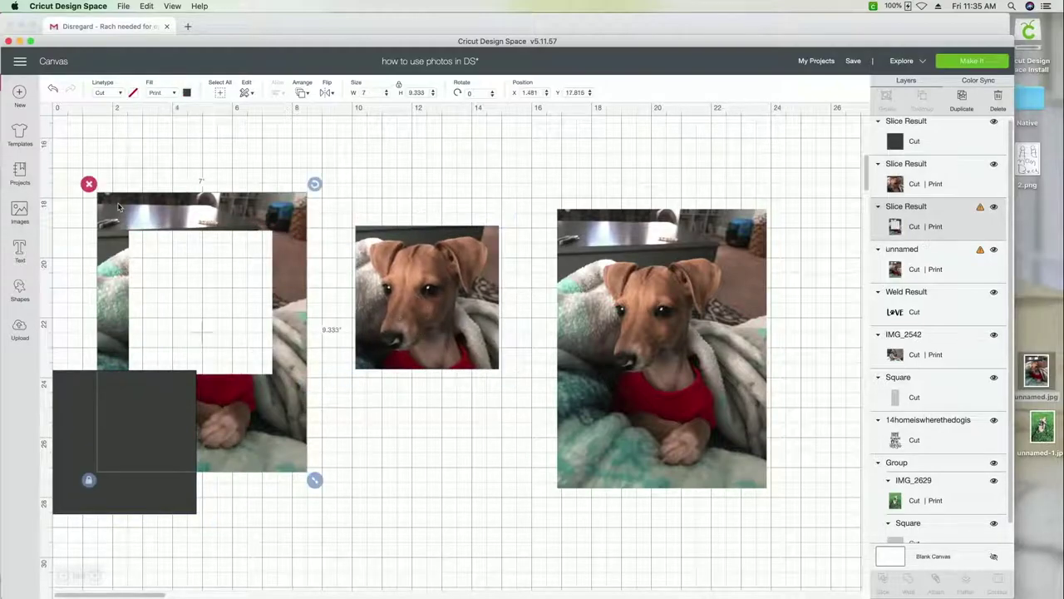
{"action": "left_click", "coordinate": [89, 183]}
{"action": "left_click", "coordinate": [89, 375]}
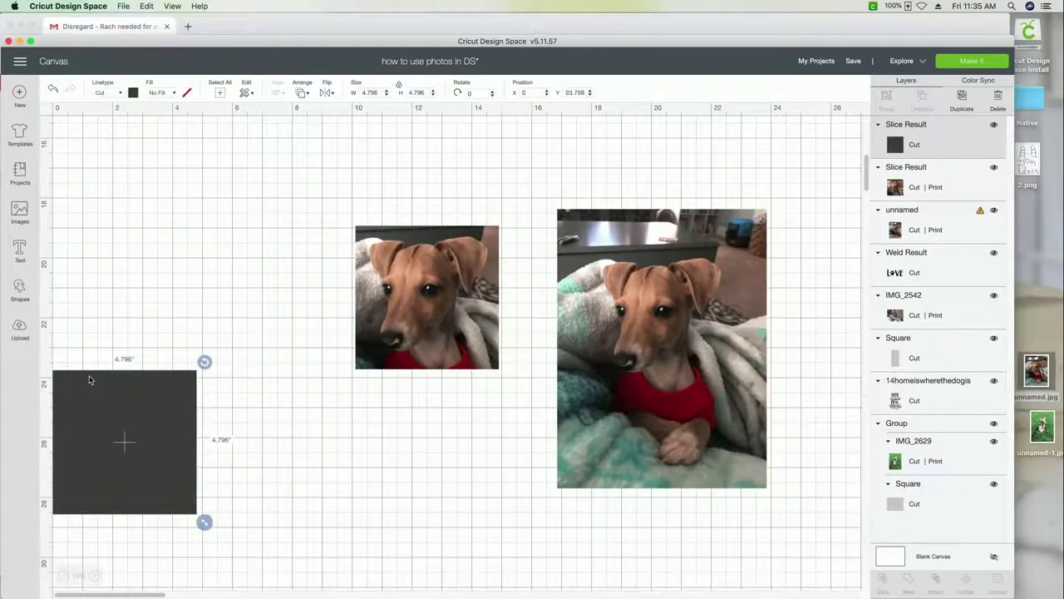
{"action": "left_click_drag", "start_coordinate": [88, 376], "coordinate": [143, 378]}
{"action": "left_click", "coordinate": [137, 373]}
{"action": "left_click_drag", "start_coordinate": [410, 301], "coordinate": [234, 287]}
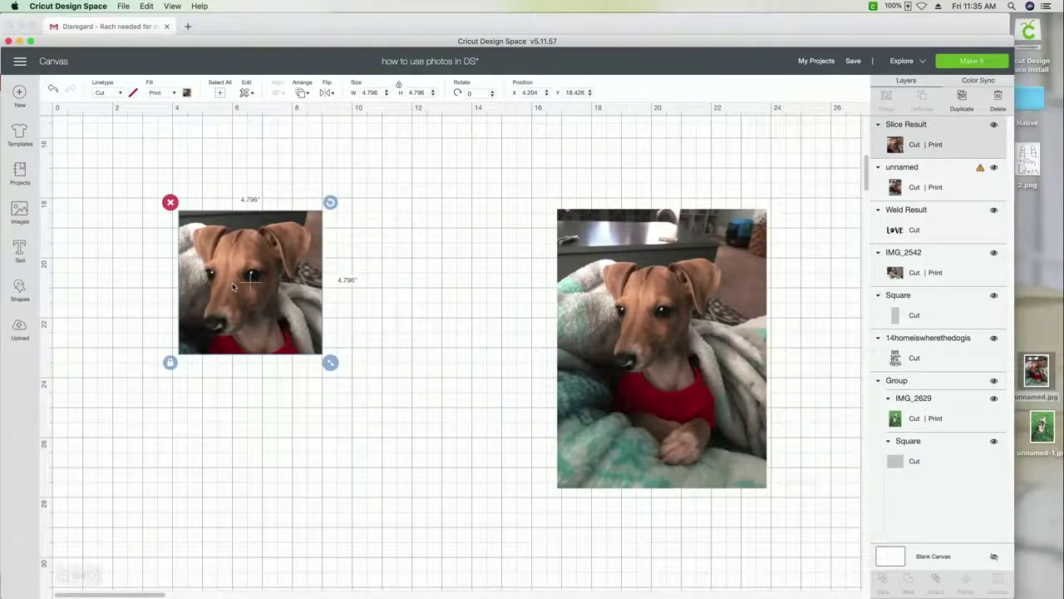
Add a heart shape and enlarge it over the dog's face in the square photo
{"action": "left_click", "coordinate": [19, 290]}
{"action": "left_click", "coordinate": [64, 367]}
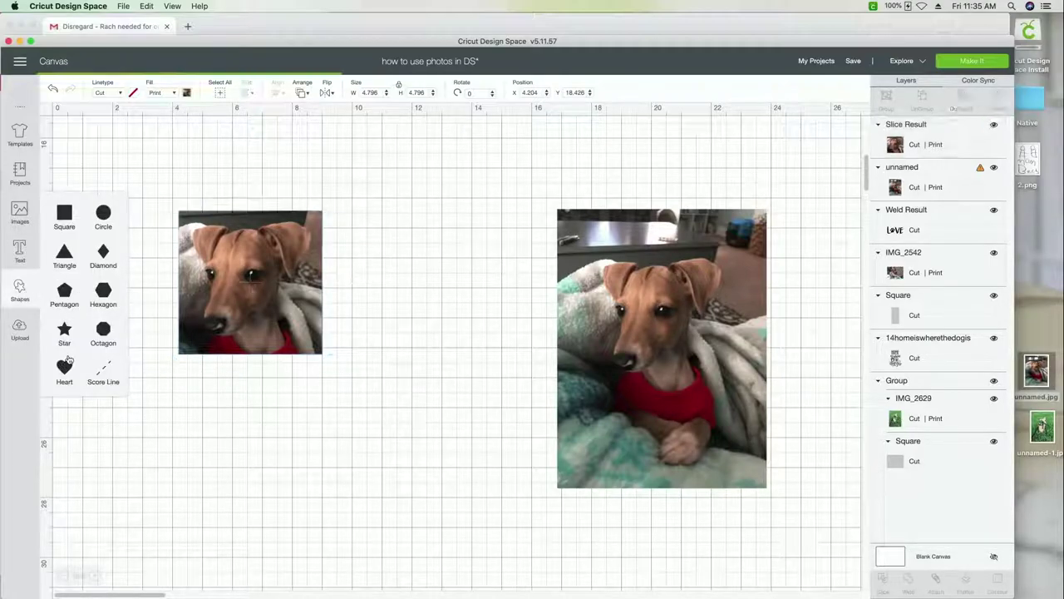
{"action": "left_click_drag", "start_coordinate": [173, 233], "coordinate": [231, 282]}
{"action": "left_click_drag", "start_coordinate": [288, 345], "coordinate": [321, 368]}
{"action": "left_click_drag", "start_coordinate": [247, 291], "coordinate": [242, 283]}
Slice the square photo with the heart and pull the pieces apart
{"action": "left_click_drag", "start_coordinate": [138, 183], "coordinate": [326, 356]}
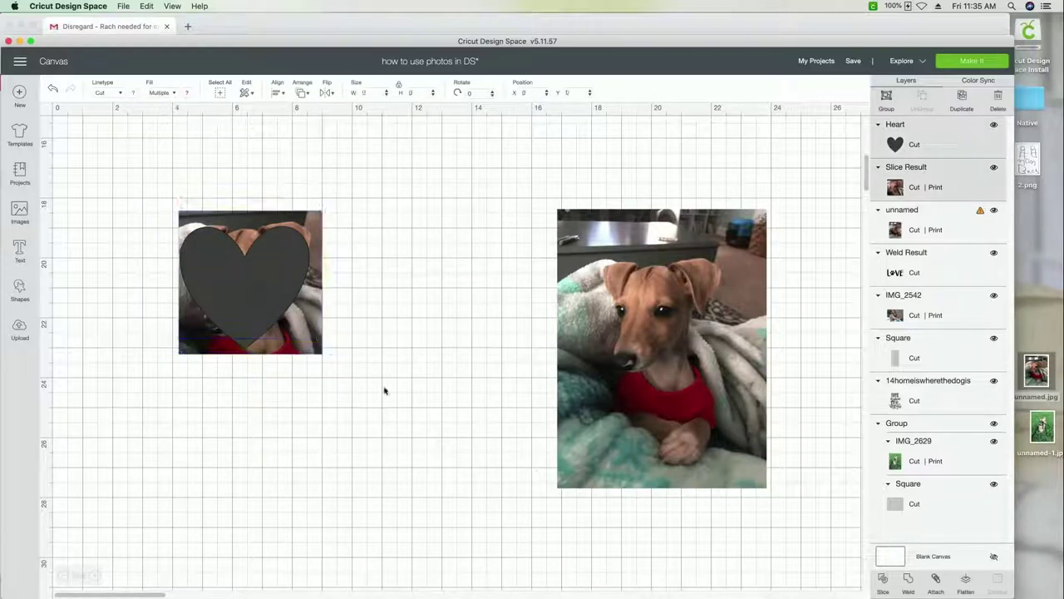
{"action": "left_click", "coordinate": [883, 580]}
{"action": "left_click_drag", "start_coordinate": [273, 322], "coordinate": [150, 436]}
{"action": "left_click_drag", "start_coordinate": [257, 303], "coordinate": [442, 408]}
Delete the holed photo, the dark heart, and the heart-shaped dog photo
{"action": "left_click", "coordinate": [244, 248]}
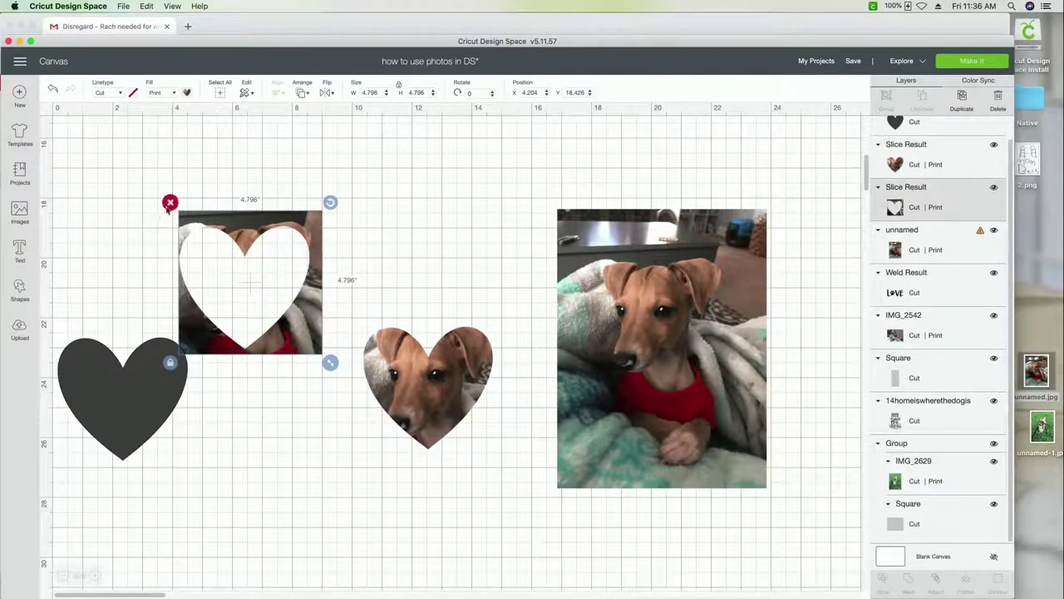
{"action": "left_click", "coordinate": [169, 203]}
{"action": "left_click", "coordinate": [167, 397]}
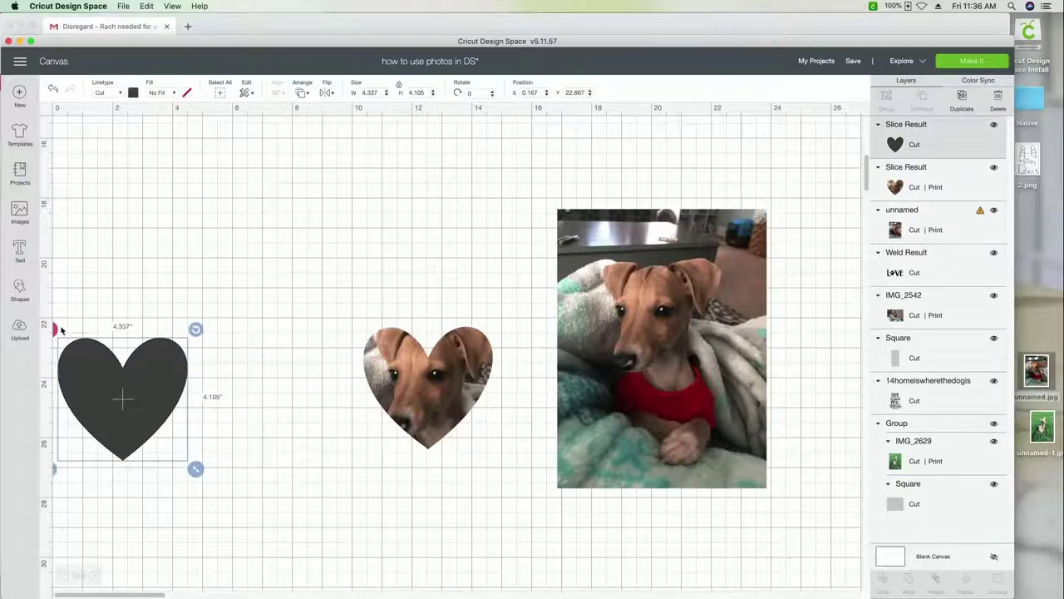
{"action": "left_click", "coordinate": [56, 330]}
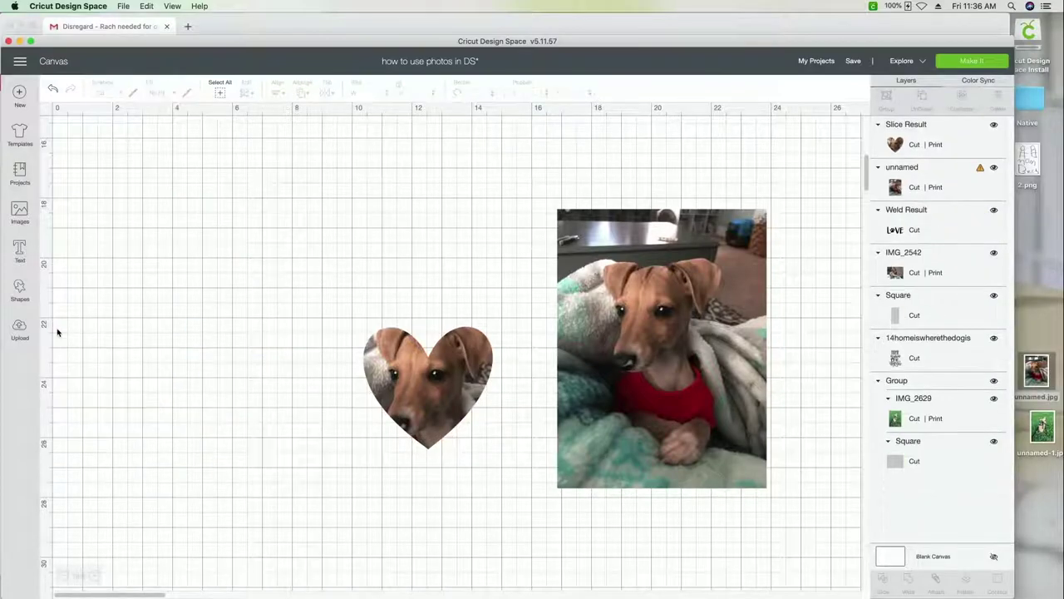
{"action": "left_click", "coordinate": [397, 366]}
{"action": "left_click", "coordinate": [353, 317]}
Move the full dog photo left and resize it to 5.815 × 8.093 inches
{"action": "left_click", "coordinate": [663, 315]}
{"action": "left_click_drag", "start_coordinate": [662, 315], "coordinate": [333, 307]}
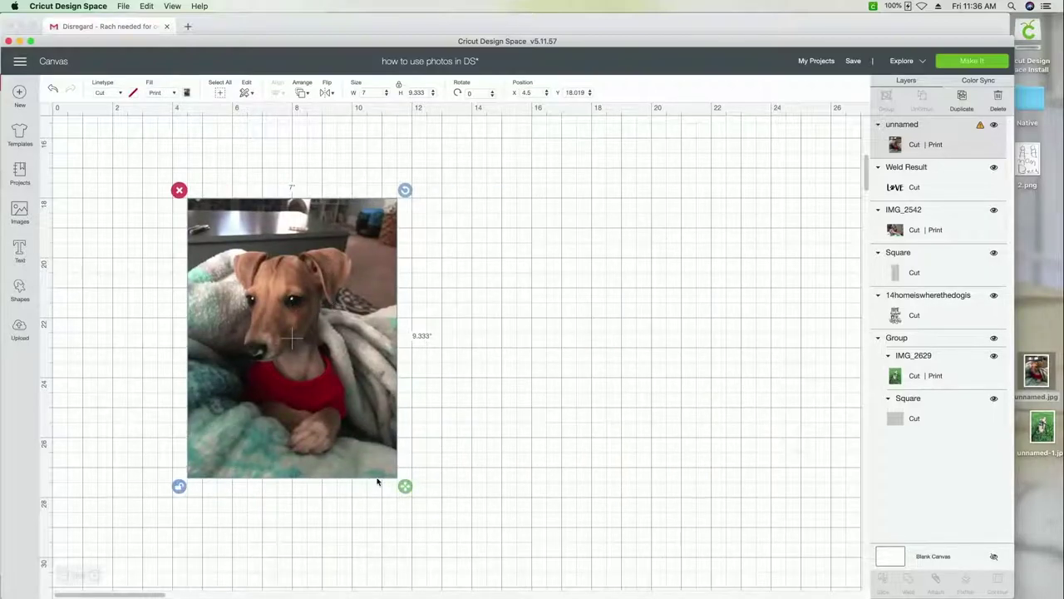
{"action": "left_click_drag", "start_coordinate": [407, 488], "coordinate": [371, 450]}
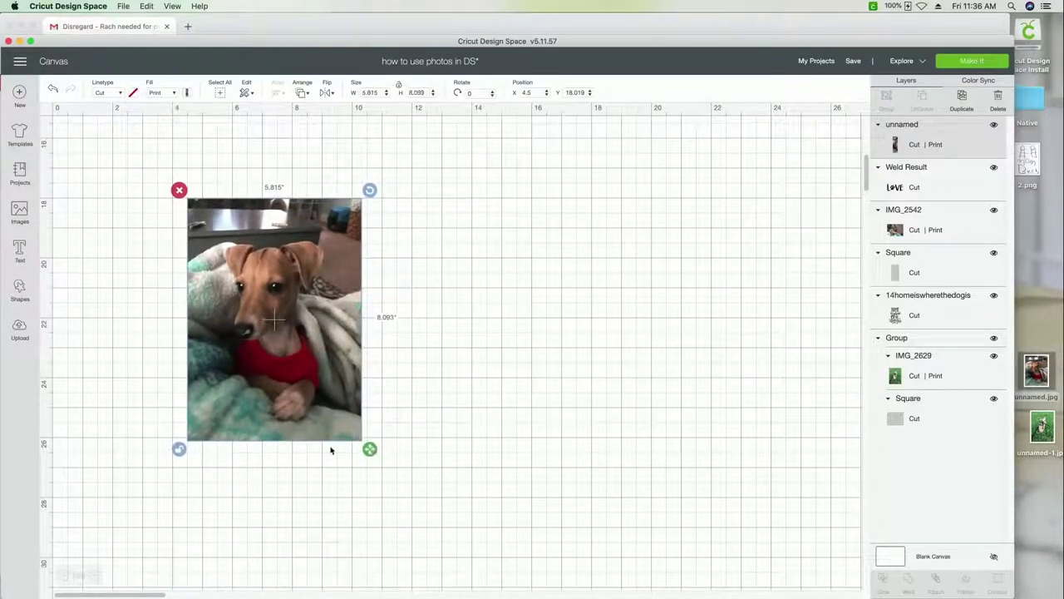
{"action": "left_click", "coordinate": [541, 361]}
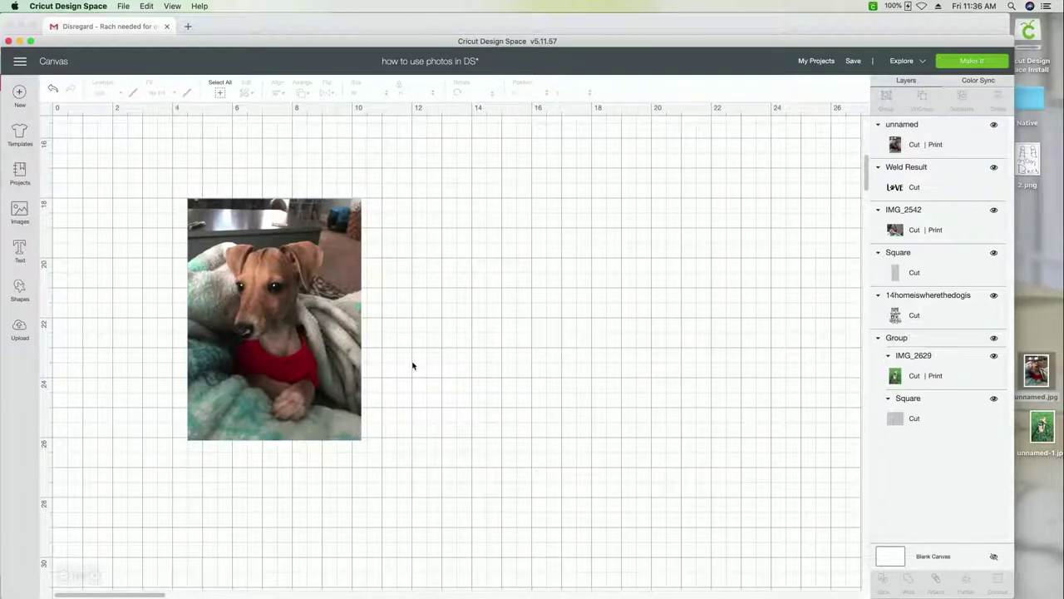
{"action": "left_click", "coordinate": [359, 364]}
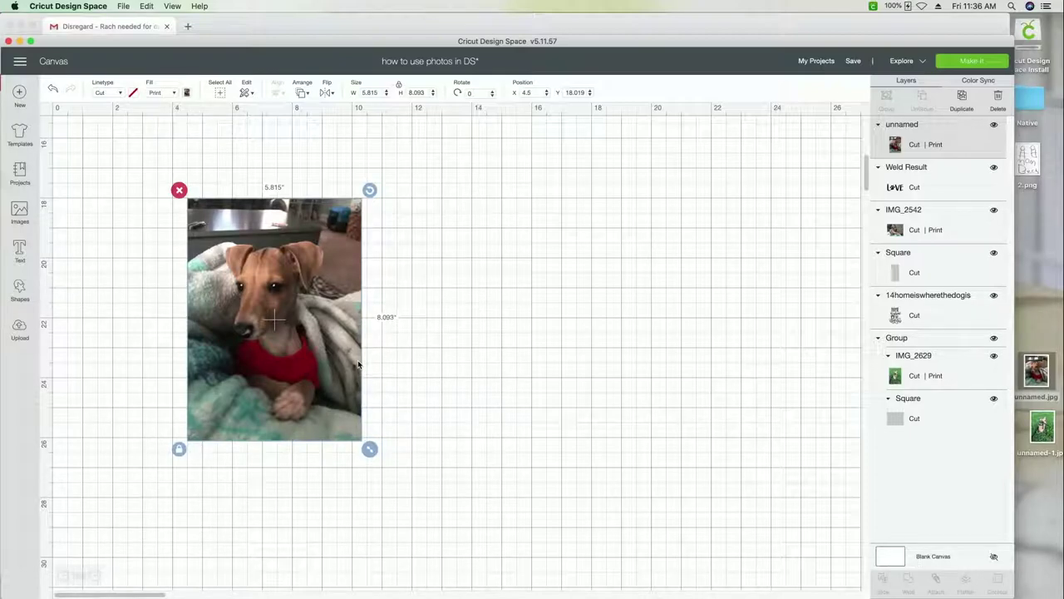
Return to the top of the canvas and select the LOVE design's tall grey backing
{"action": "scroll", "coordinate": [599, 355], "scroll_direction": "up", "scroll_amount": 10}
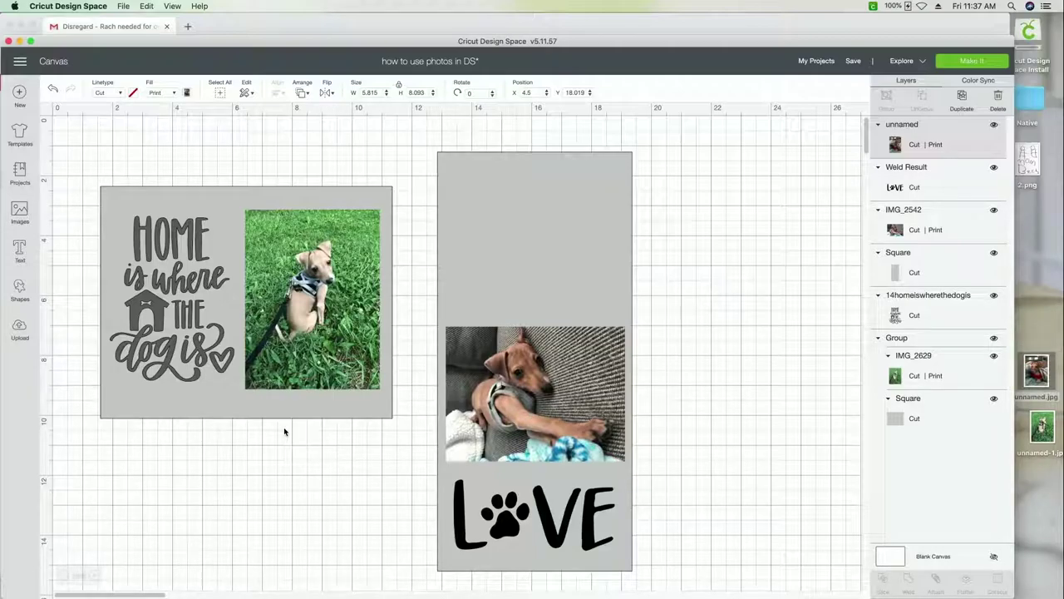
{"action": "left_click", "coordinate": [560, 258]}
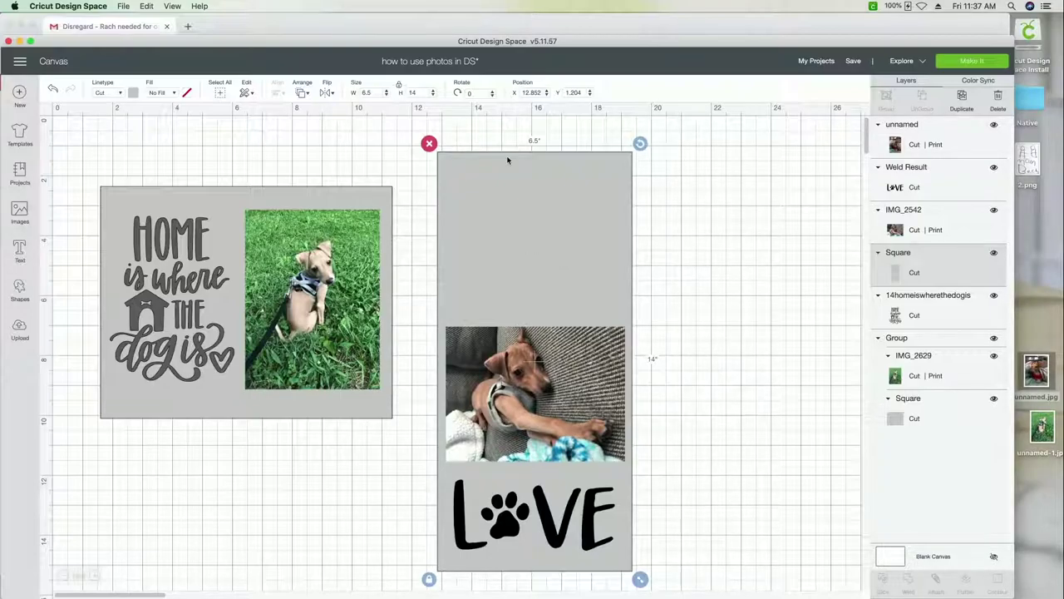
{"action": "left_click", "coordinate": [564, 378]}
{"action": "left_click", "coordinate": [536, 512]}
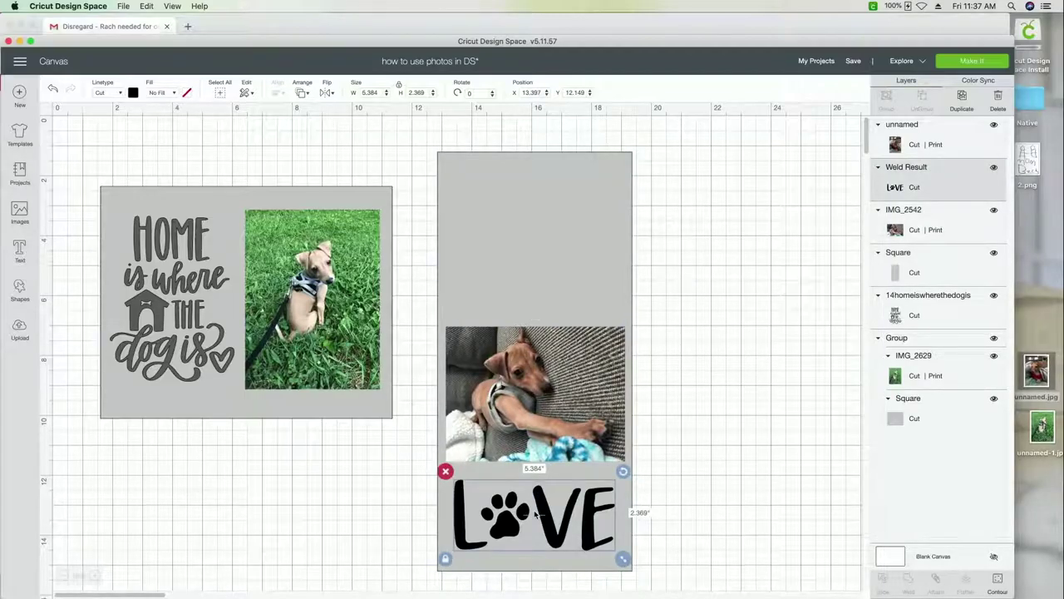
{"action": "left_click", "coordinate": [234, 412]}
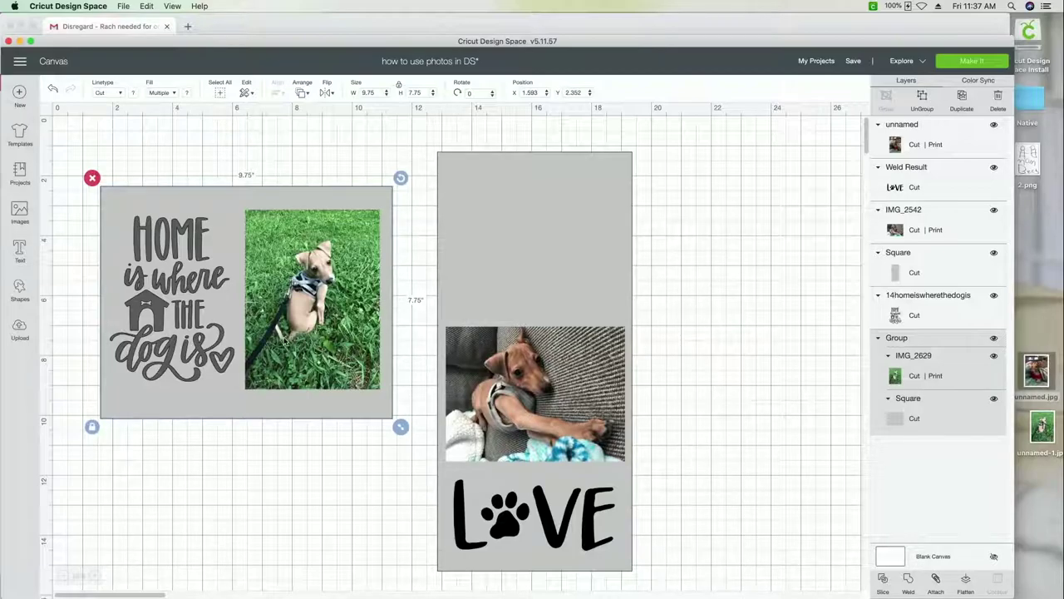
{"action": "left_click", "coordinate": [198, 327]}
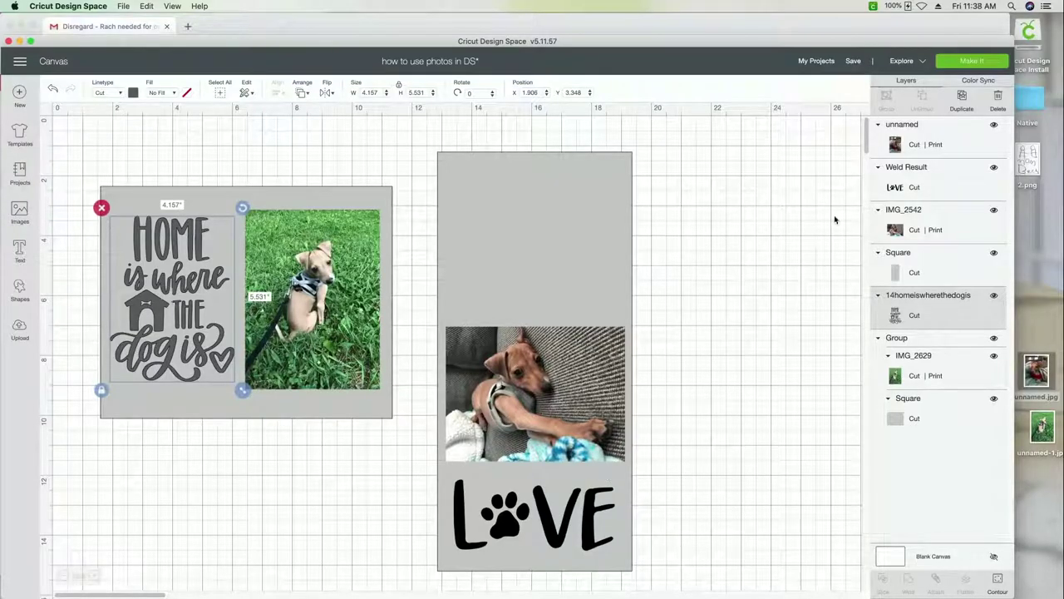
Delete the standalone resized dog photo
{"action": "left_click", "coordinate": [933, 151]}
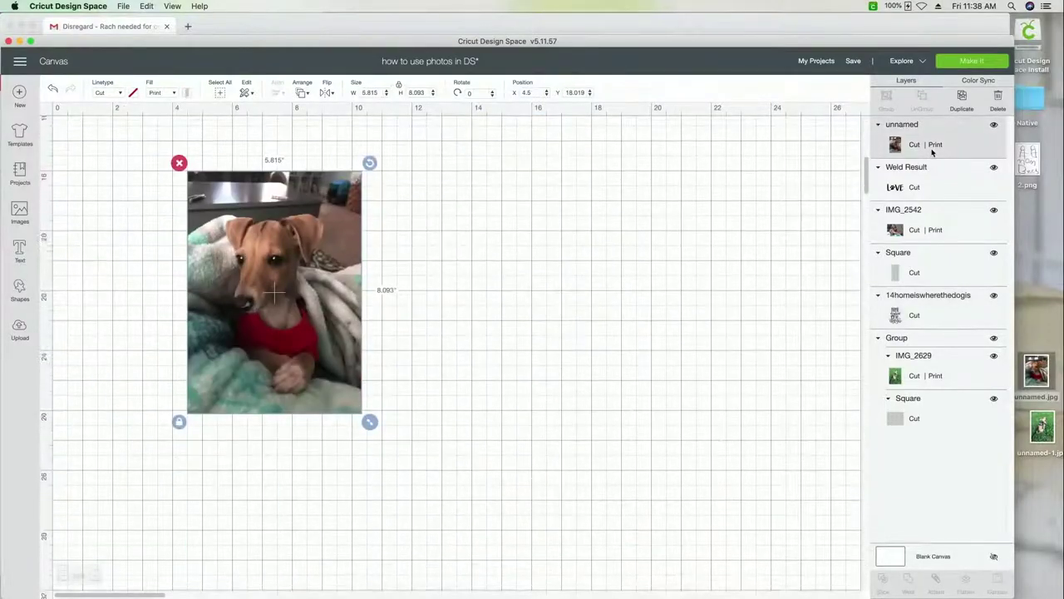
{"action": "key", "text": "Delete"}
{"action": "scroll", "coordinate": [724, 285], "scroll_direction": "up", "scroll_amount": 10}
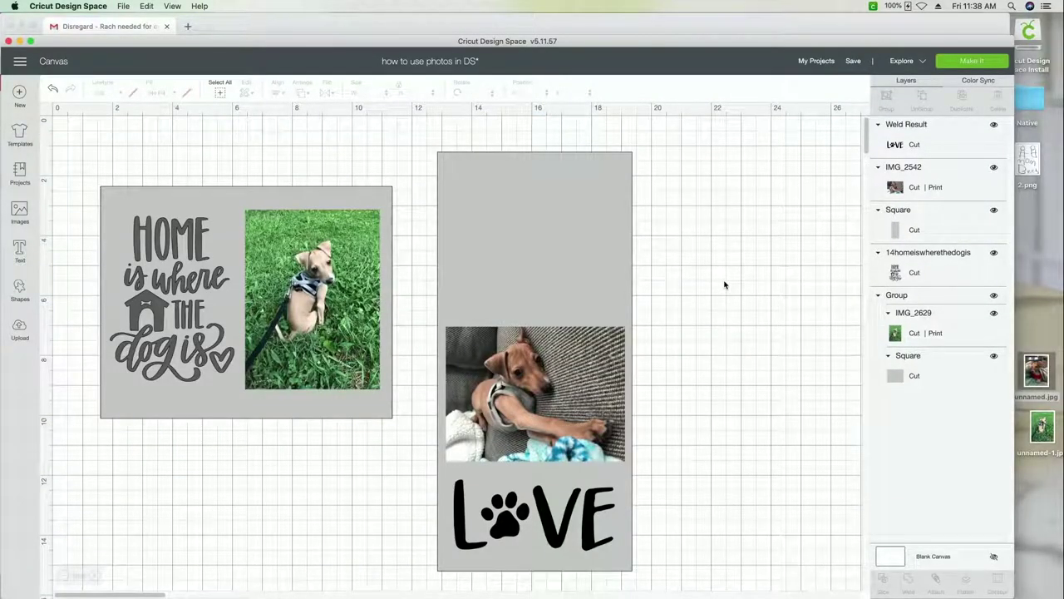
Hide the grey square layers behind LOVE and behind the grass-dog photo
{"action": "left_click", "coordinate": [541, 250]}
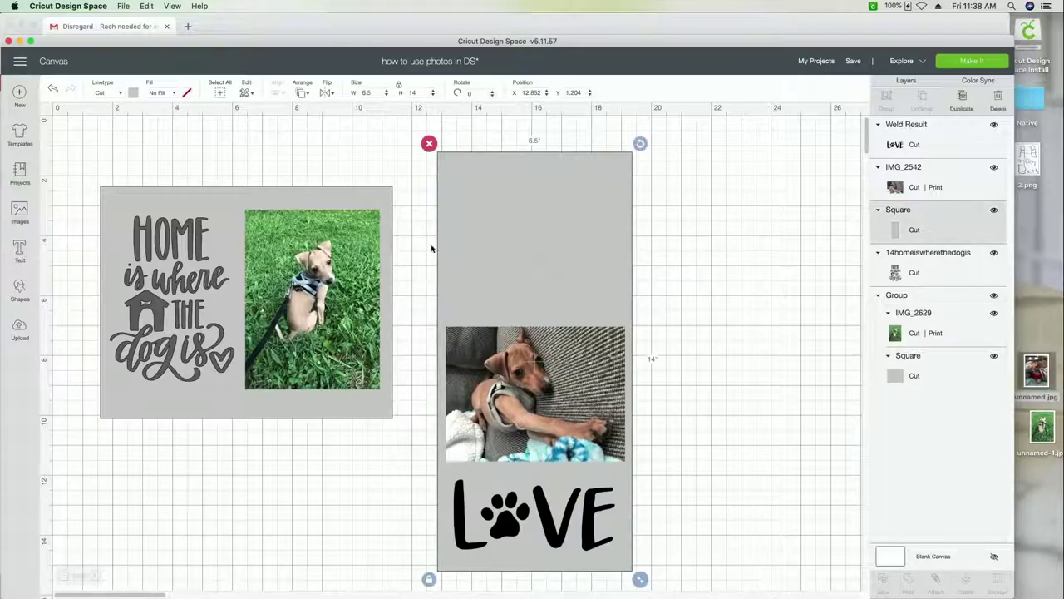
{"action": "left_click", "coordinate": [281, 207]}
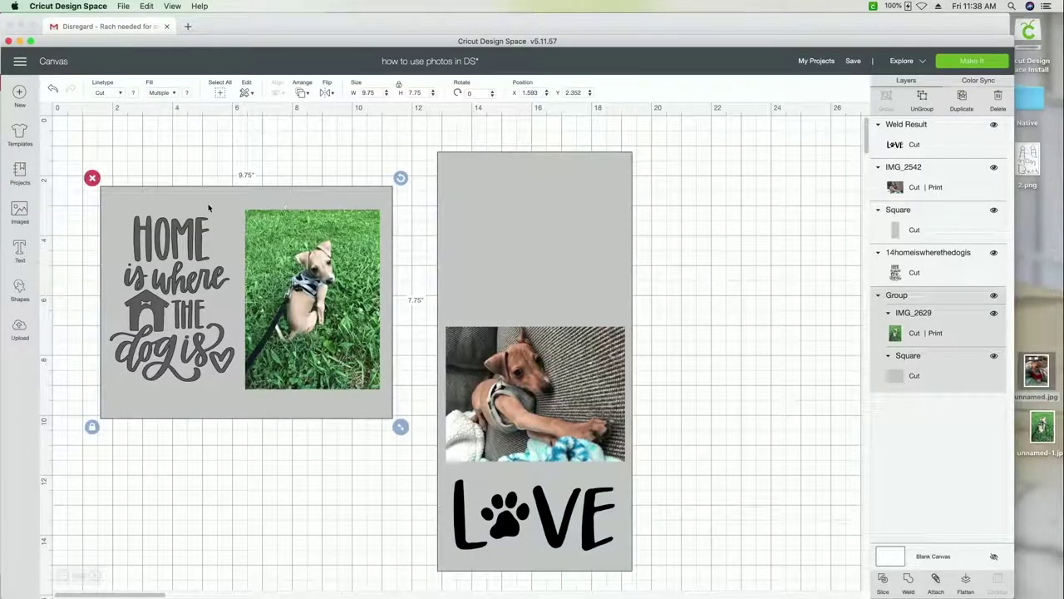
{"action": "left_click", "coordinate": [611, 201]}
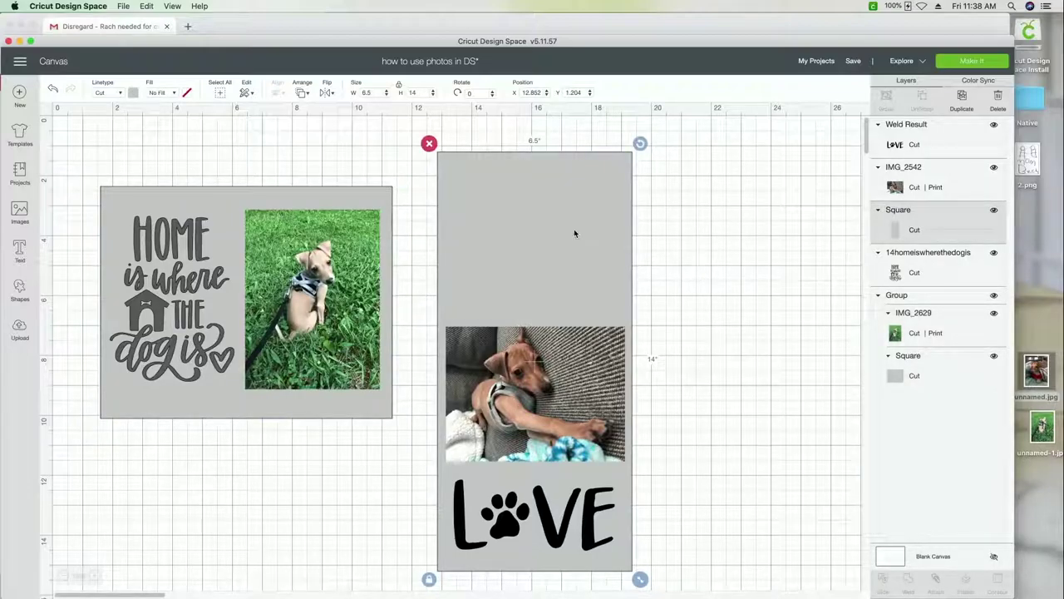
{"action": "left_click", "coordinate": [993, 209]}
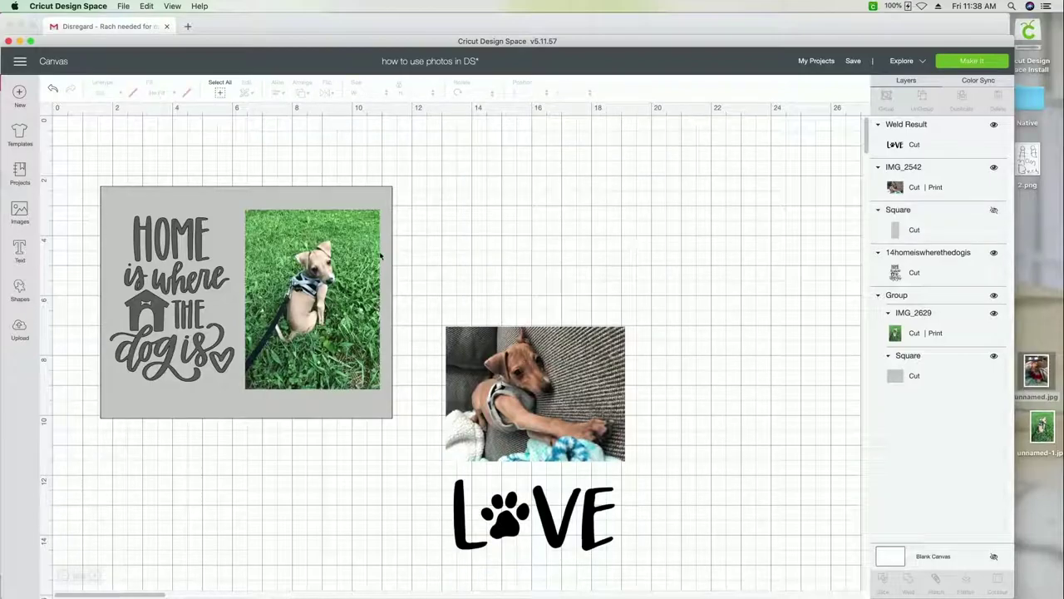
{"action": "left_click", "coordinate": [247, 199]}
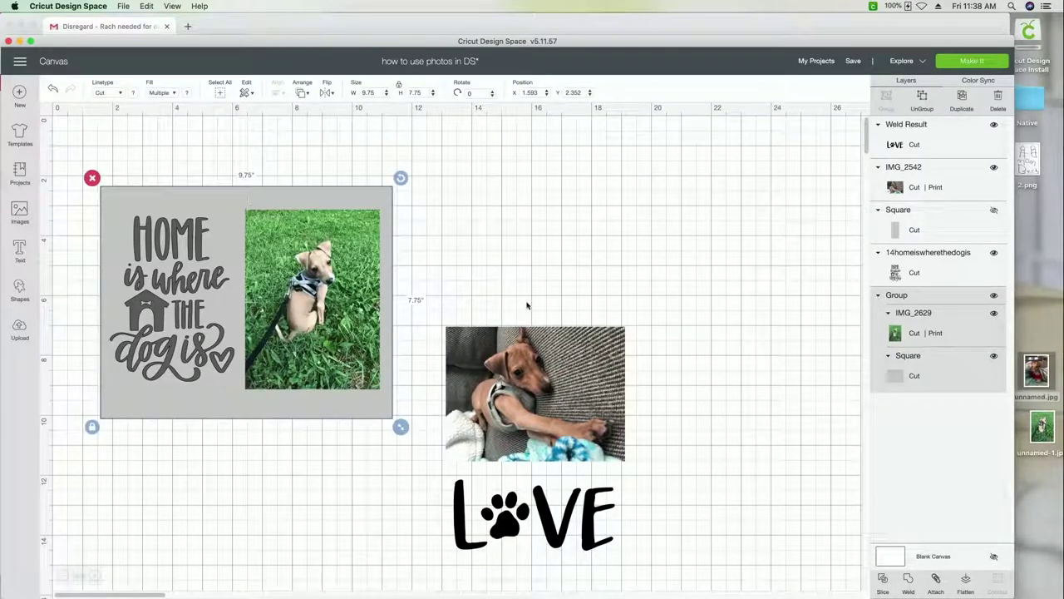
{"action": "left_click", "coordinate": [993, 357]}
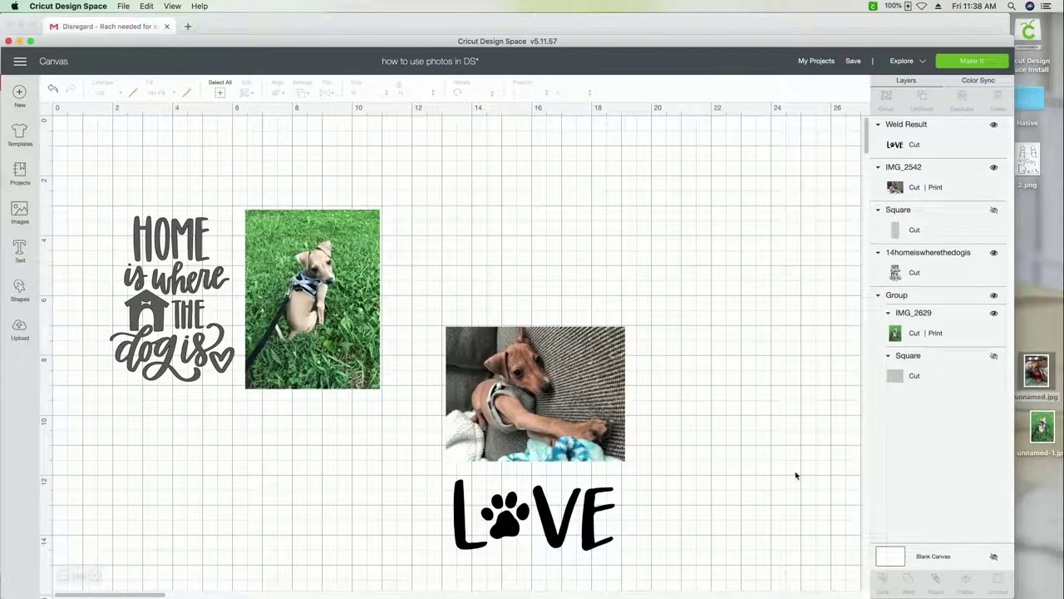
{"action": "left_click", "coordinate": [527, 519]}
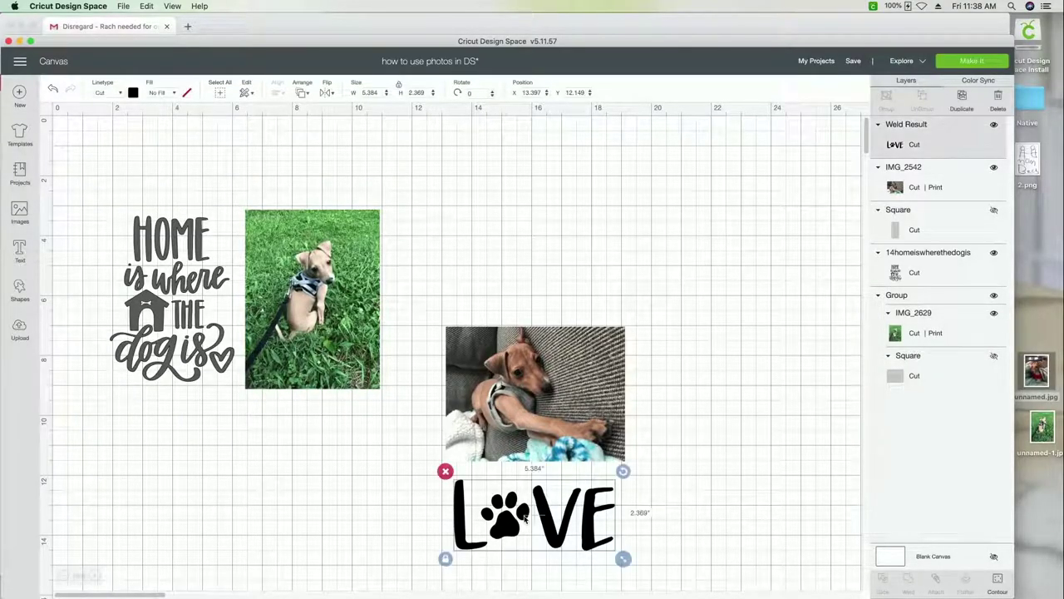
{"action": "left_click", "coordinate": [171, 357]}
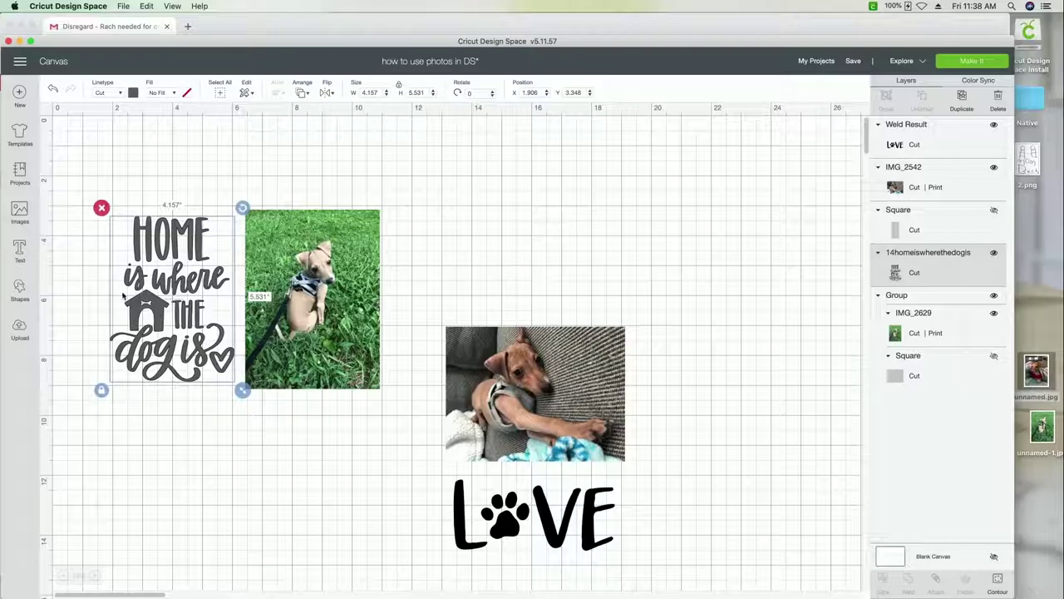
{"action": "left_click", "coordinate": [505, 517]}
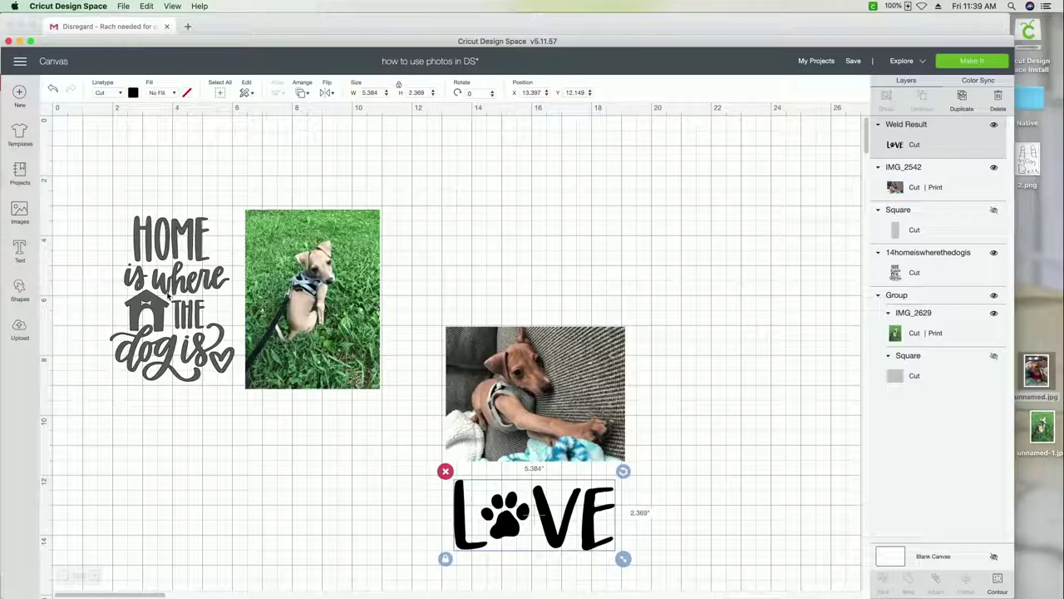
{"action": "left_click", "coordinate": [170, 292]}
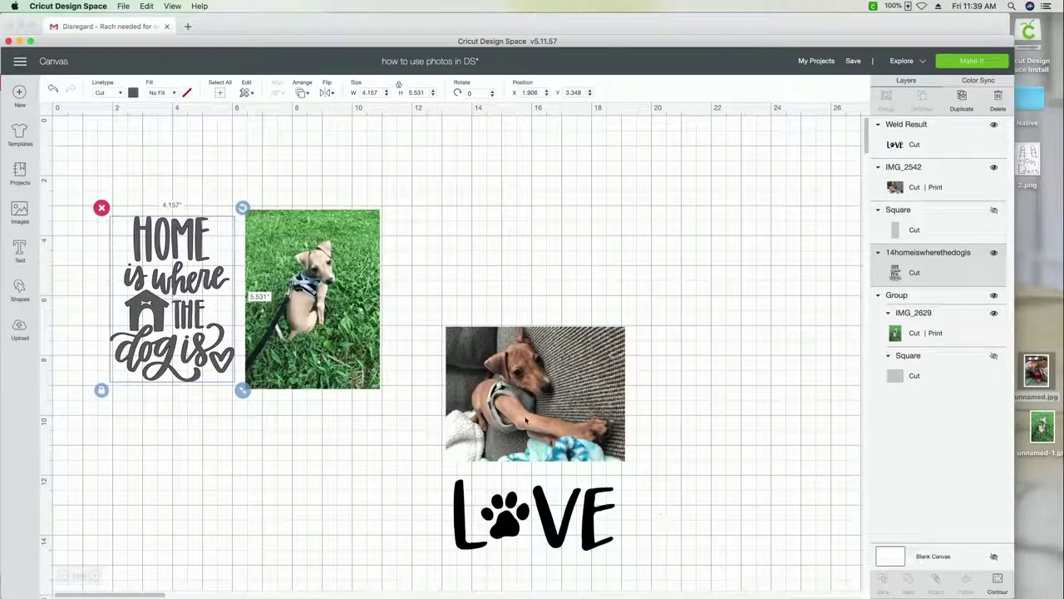
Clear the canvas selection and send the project to four-mat preparation with Make It
{"action": "left_click", "coordinate": [355, 335]}
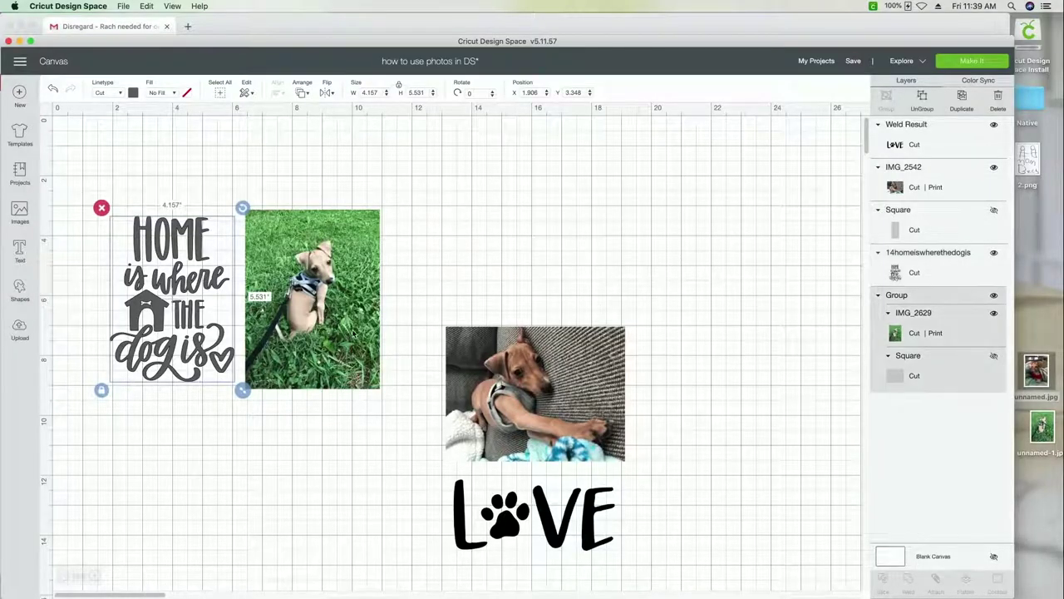
{"action": "left_click", "coordinate": [564, 407]}
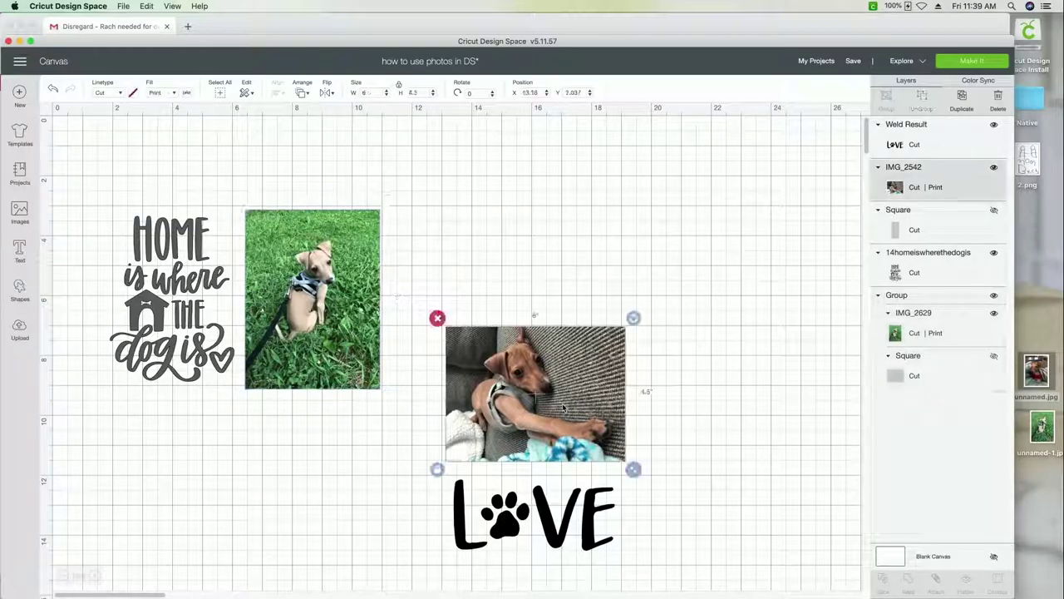
{"action": "left_click", "coordinate": [649, 247]}
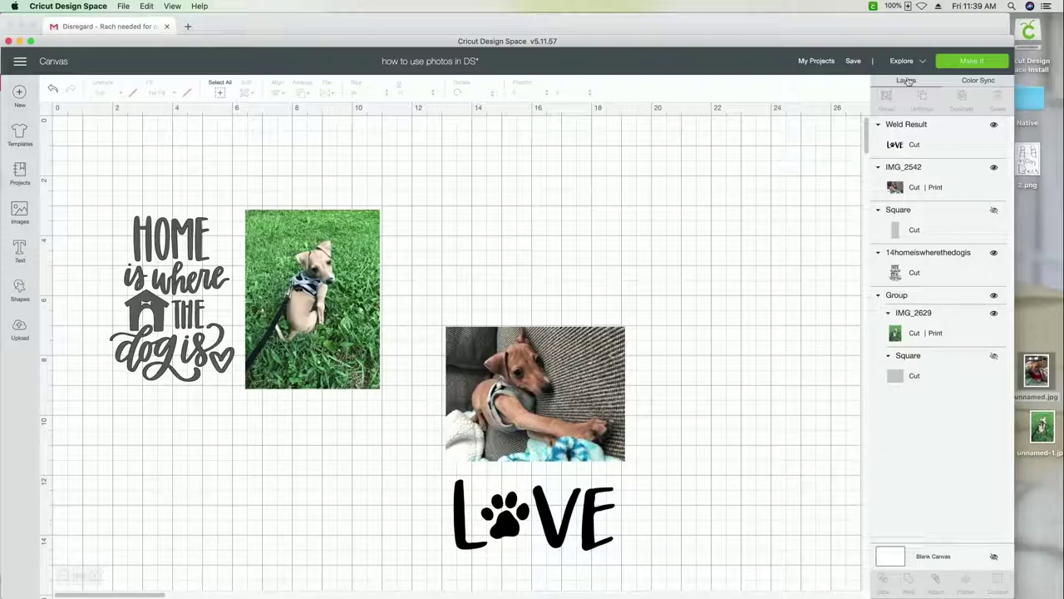
{"action": "left_click", "coordinate": [995, 64]}
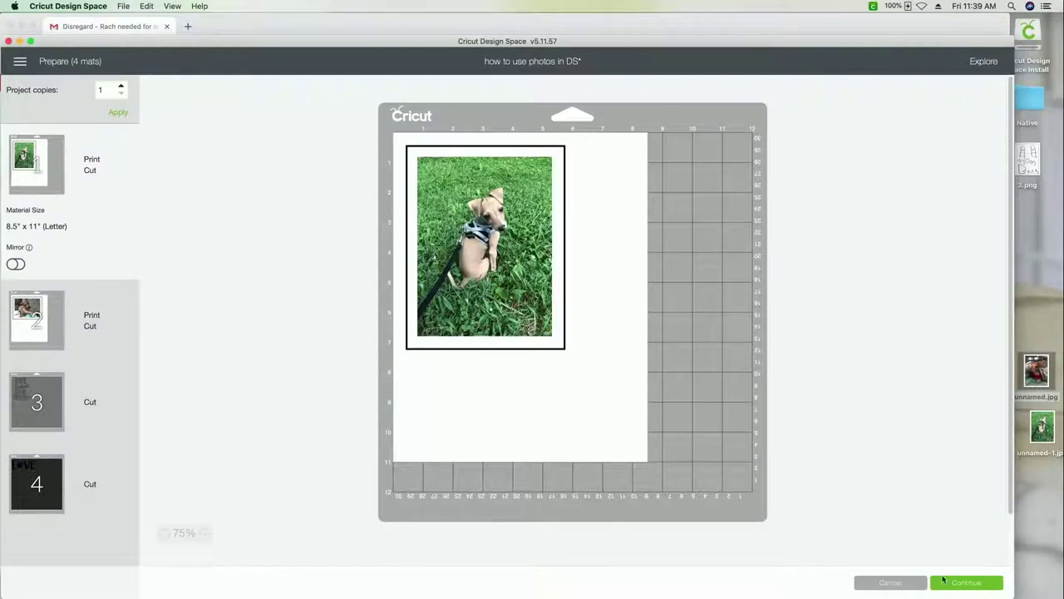
Send mat 1's grass-dog photo to the printer using the system print dialog
{"action": "left_click", "coordinate": [951, 584]}
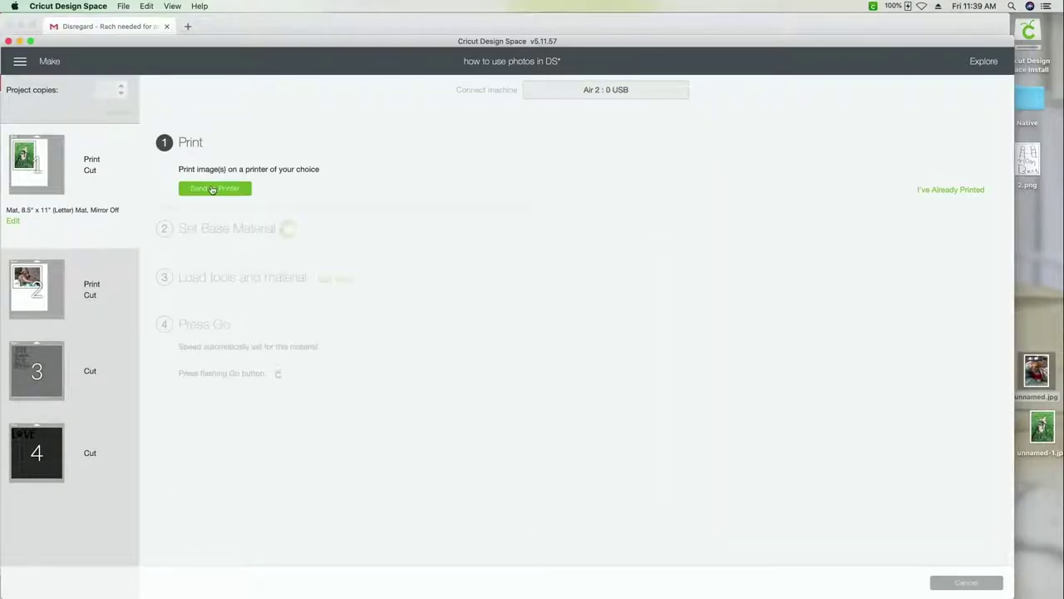
{"action": "left_click", "coordinate": [214, 189]}
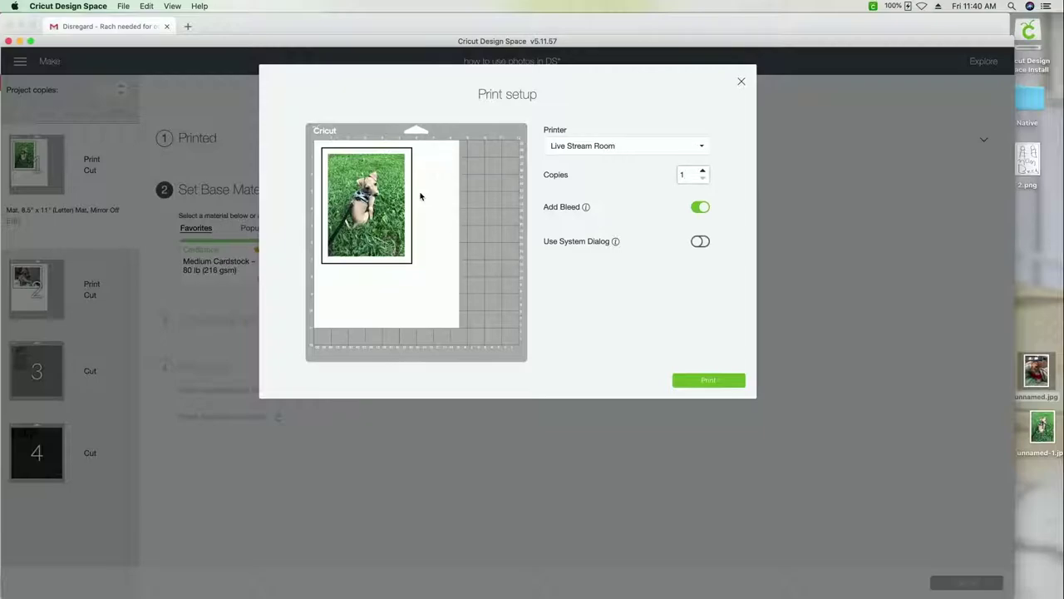
{"action": "left_click", "coordinate": [699, 242]}
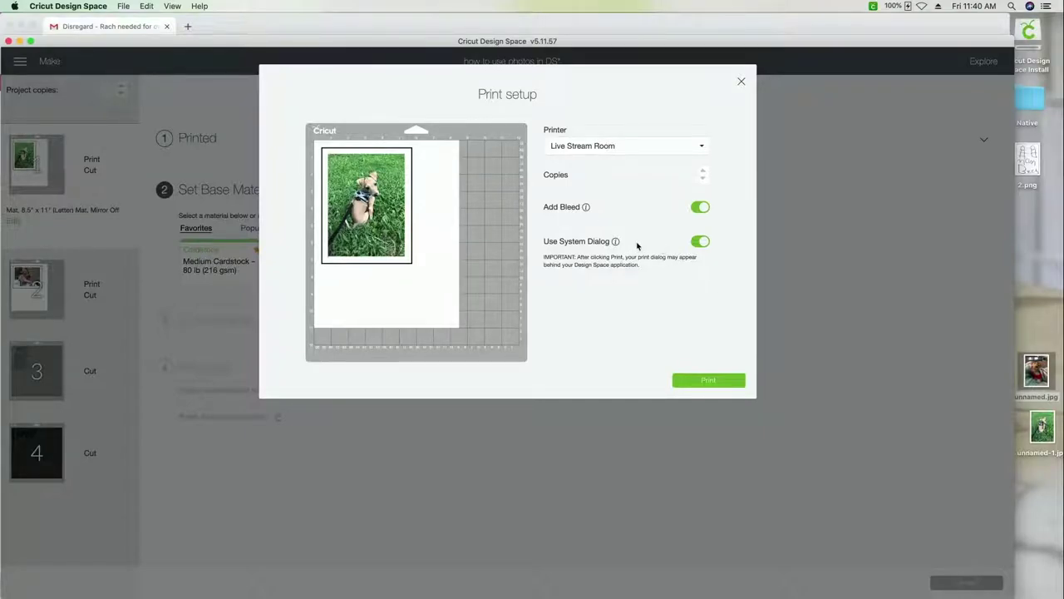
{"action": "left_click", "coordinate": [709, 383]}
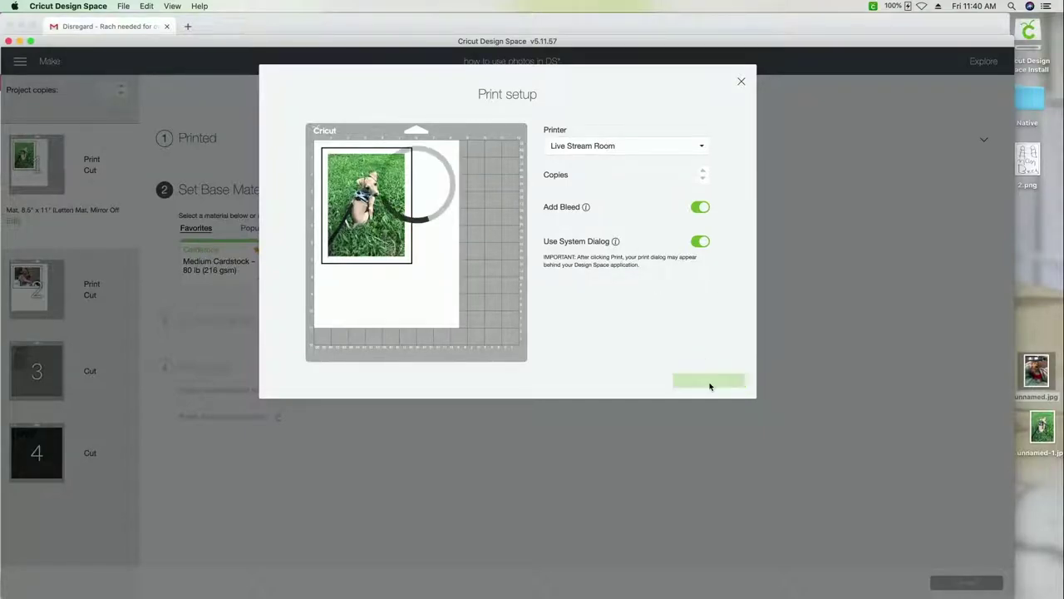
{"action": "left_click", "coordinate": [19, 41]}
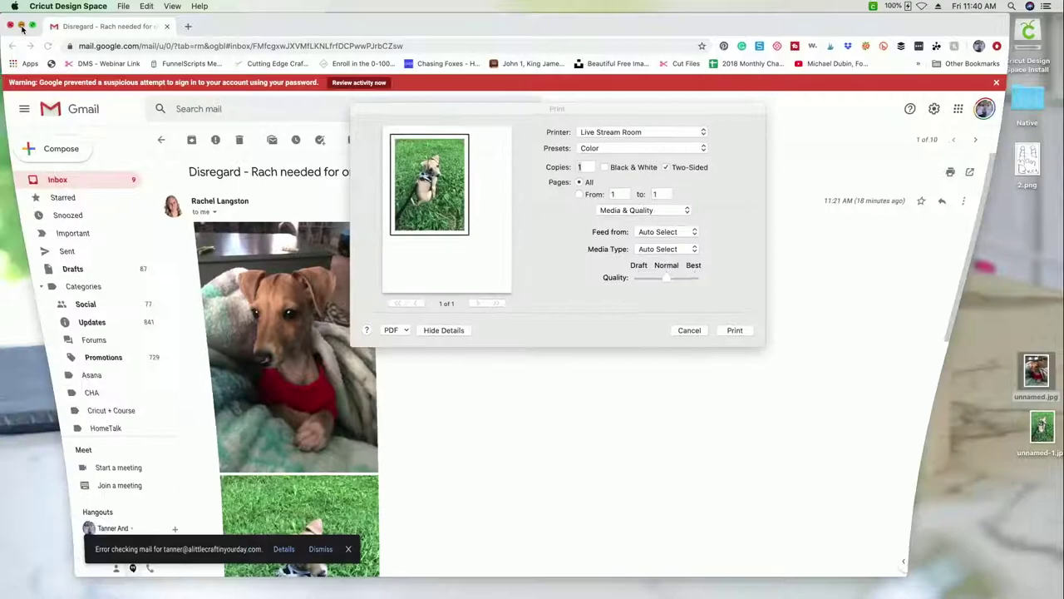
Print the grass-dog photo at Best quality from the macOS Print dialog
{"action": "left_click", "coordinate": [23, 30]}
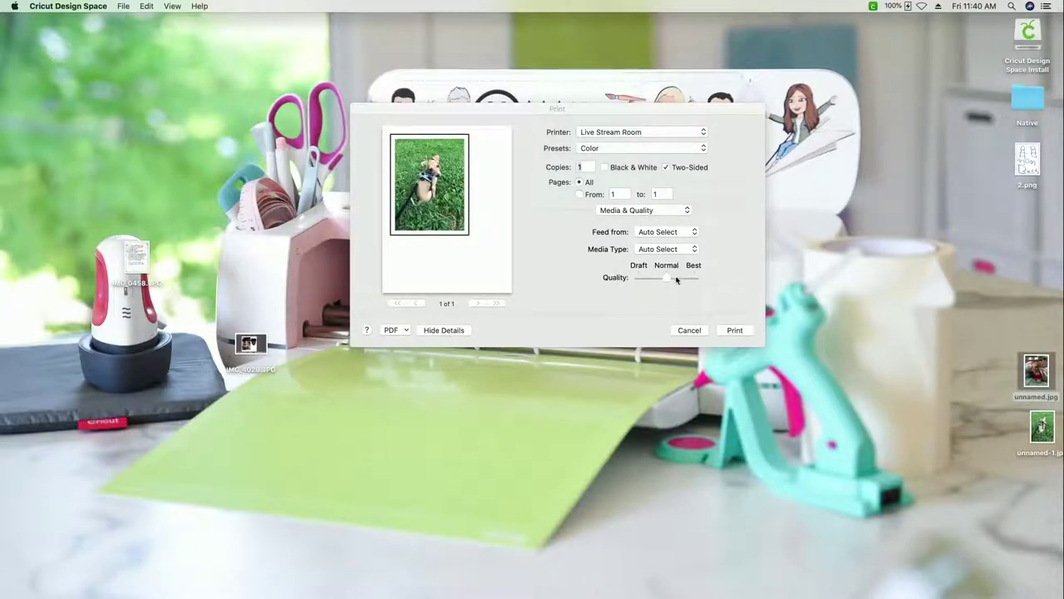
{"action": "left_click_drag", "start_coordinate": [671, 279], "coordinate": [709, 281]}
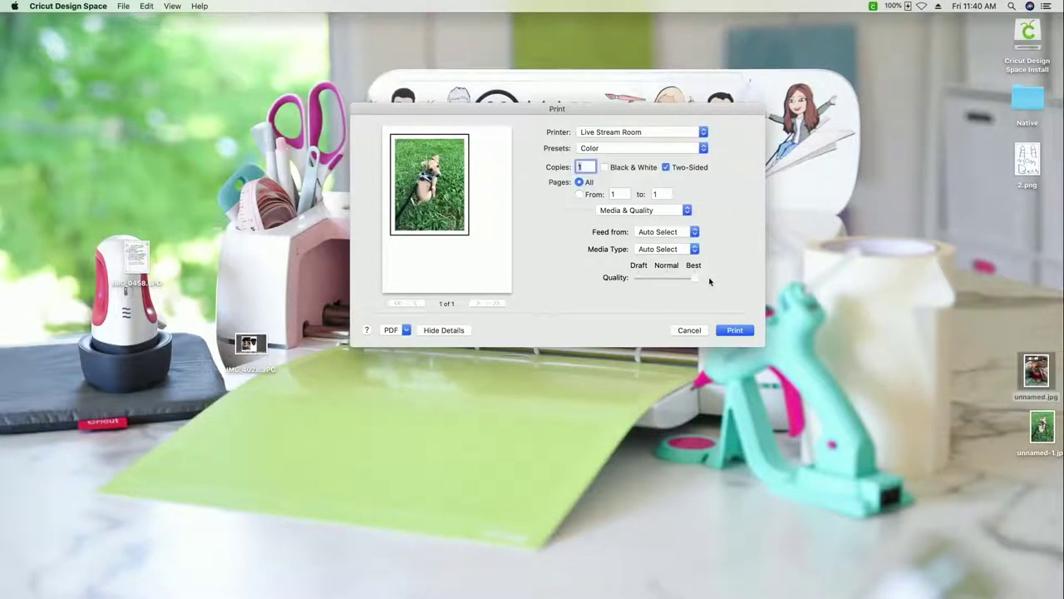
{"action": "left_click", "coordinate": [735, 330]}
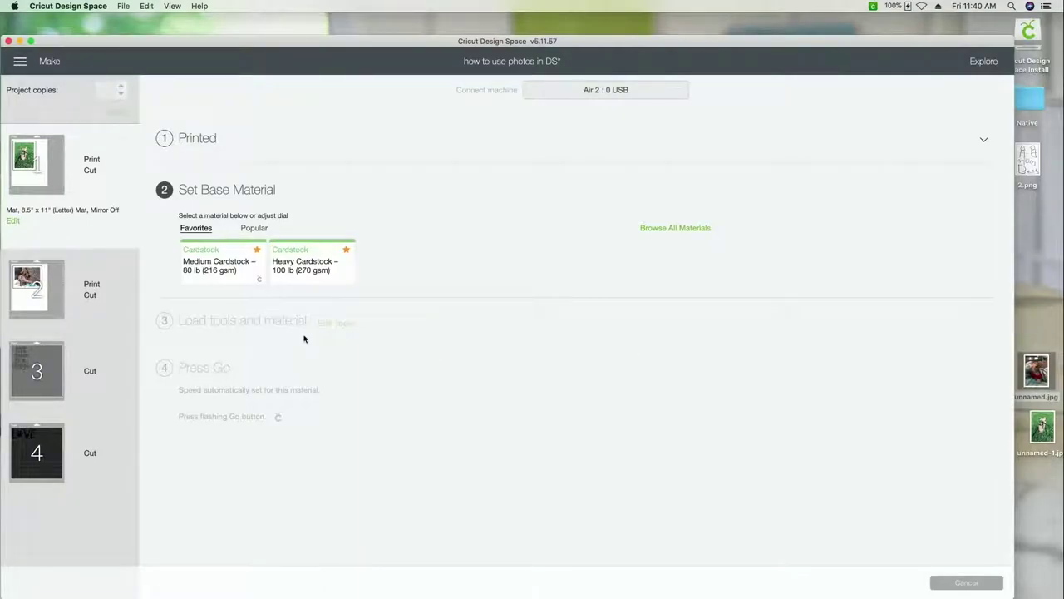
Print mat 2's couch-dog photo at Best quality through the system print dialog
{"action": "left_click", "coordinate": [30, 286]}
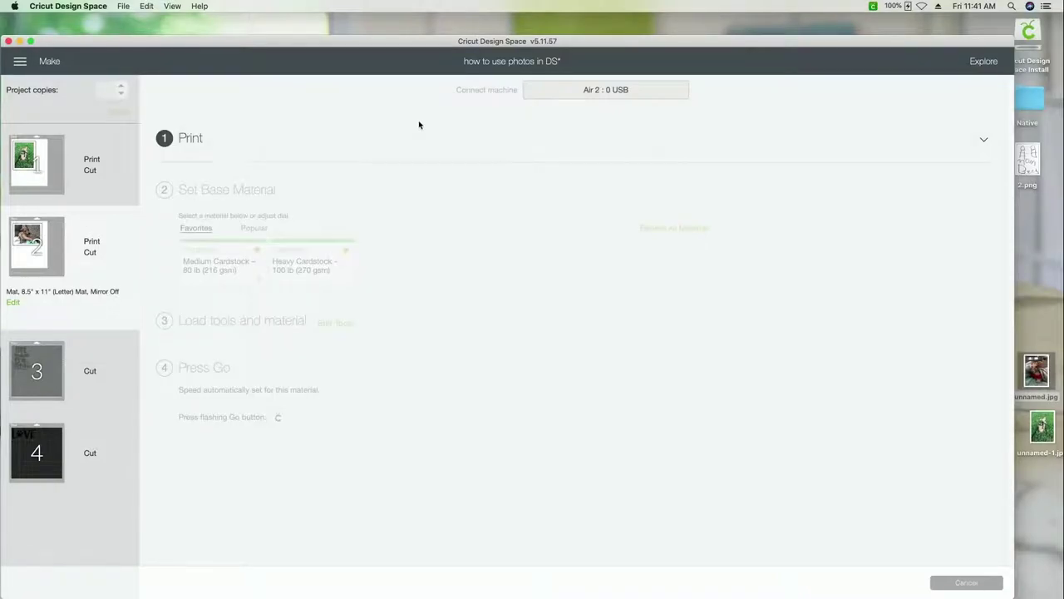
{"action": "left_click", "coordinate": [400, 139]}
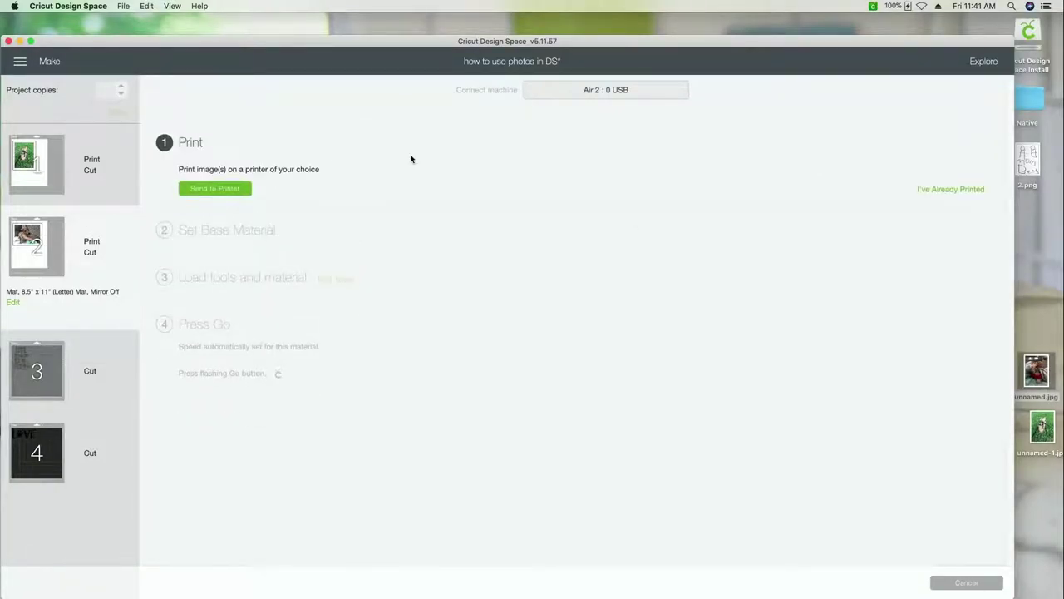
{"action": "left_click", "coordinate": [223, 189]}
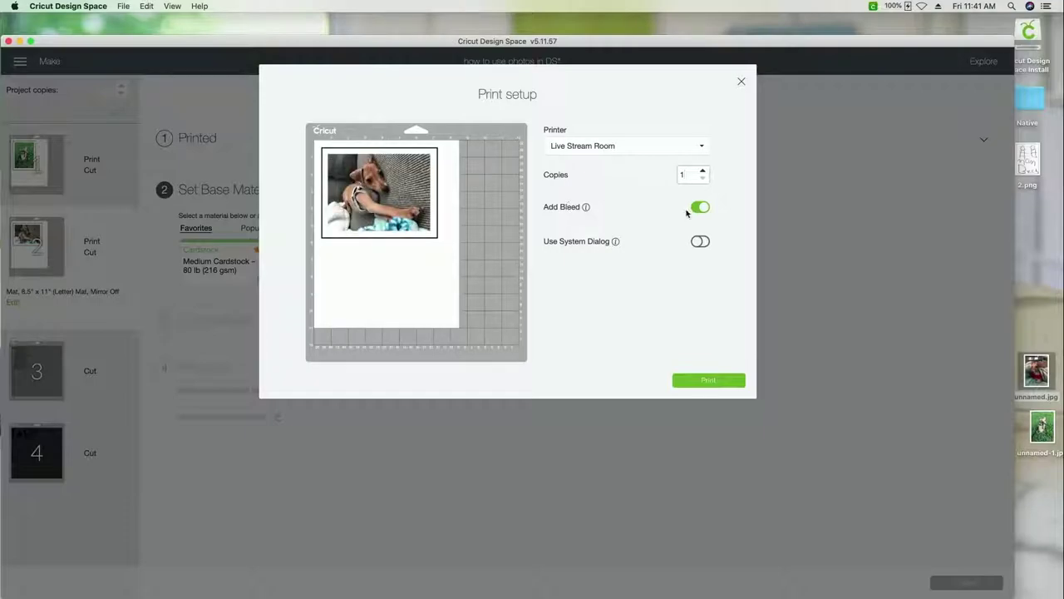
{"action": "left_click", "coordinate": [700, 241]}
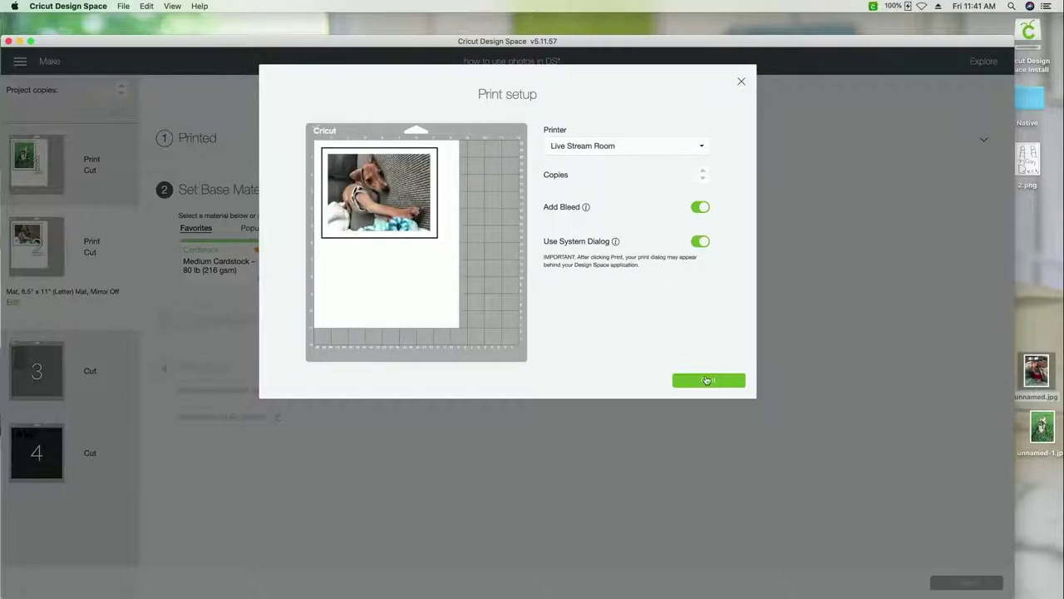
{"action": "left_click", "coordinate": [706, 380]}
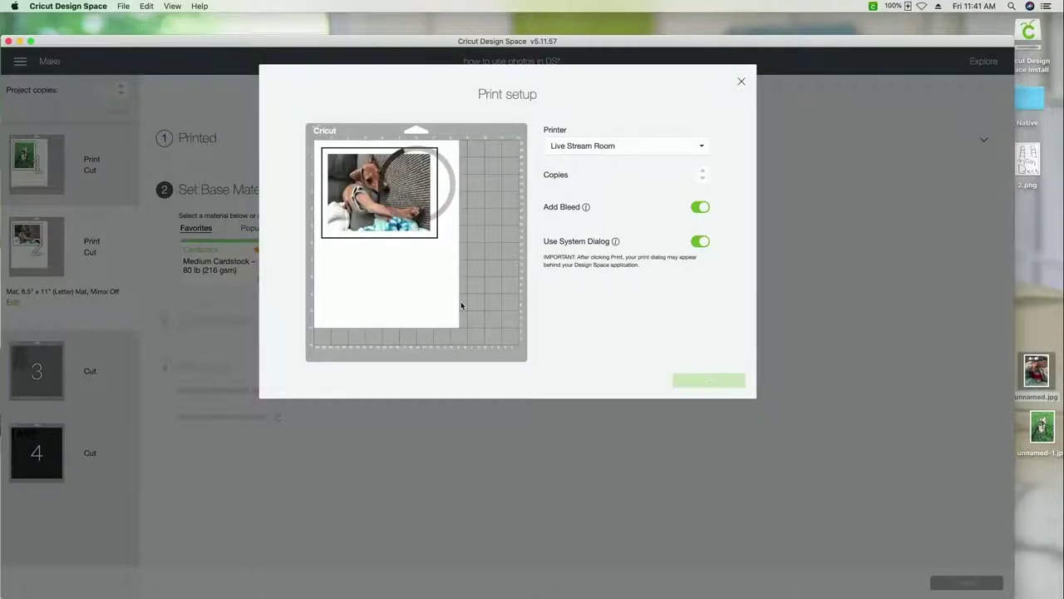
{"action": "left_click", "coordinate": [19, 39]}
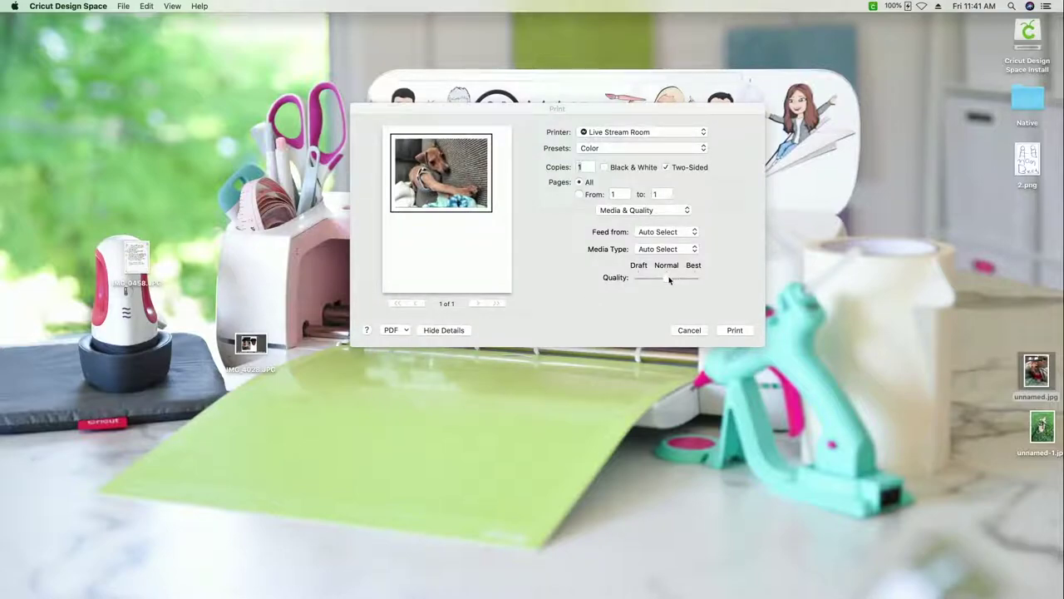
{"action": "left_click_drag", "start_coordinate": [669, 280], "coordinate": [695, 278]}
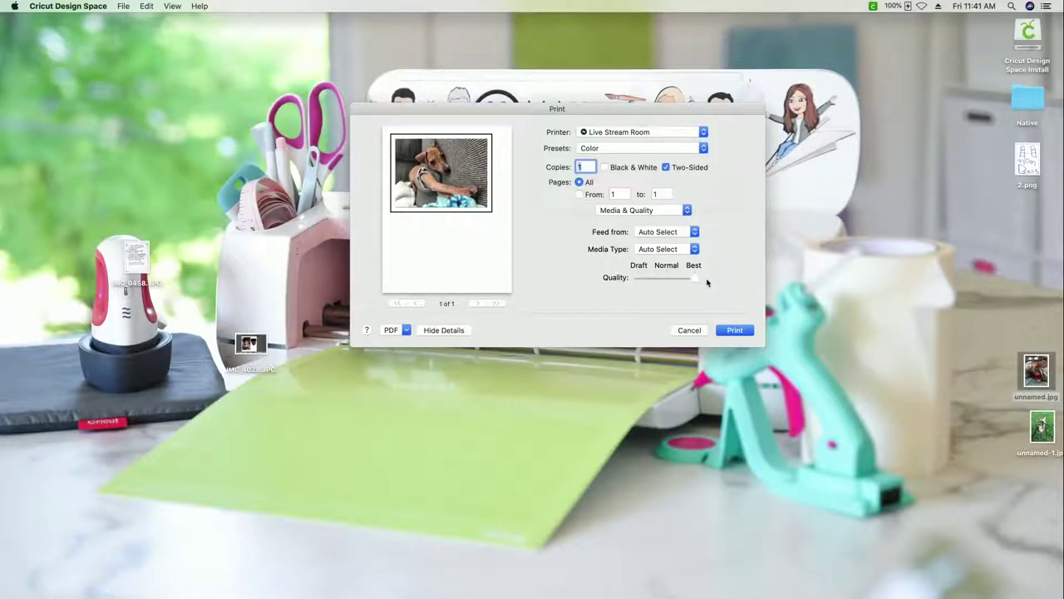
{"action": "left_click", "coordinate": [734, 334]}
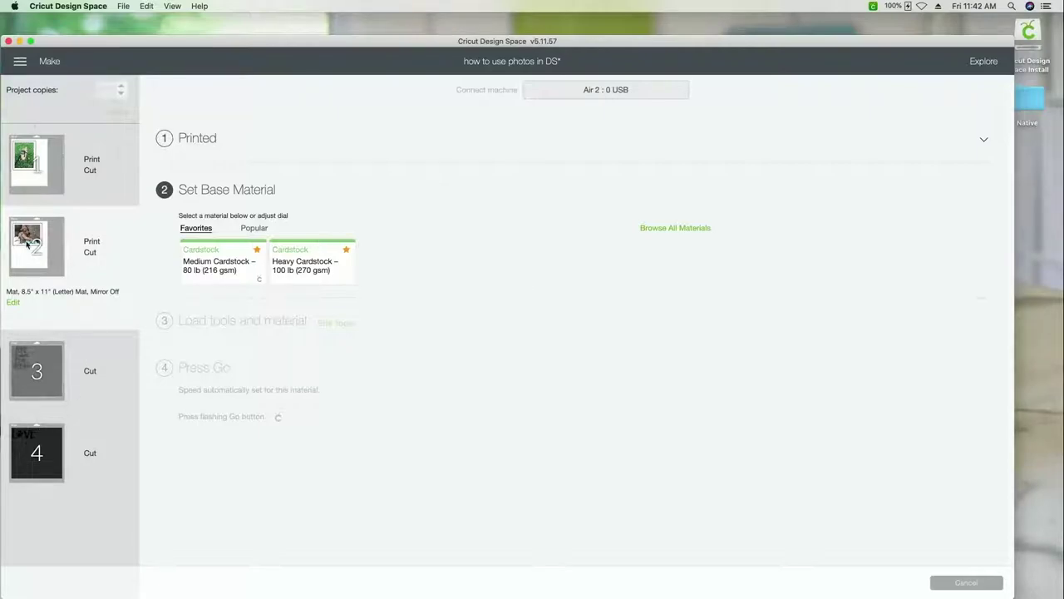
Set mat 1's material to Printable Vinyl by searching 'printable'
{"action": "mouse_move", "coordinate": [26, 177]}
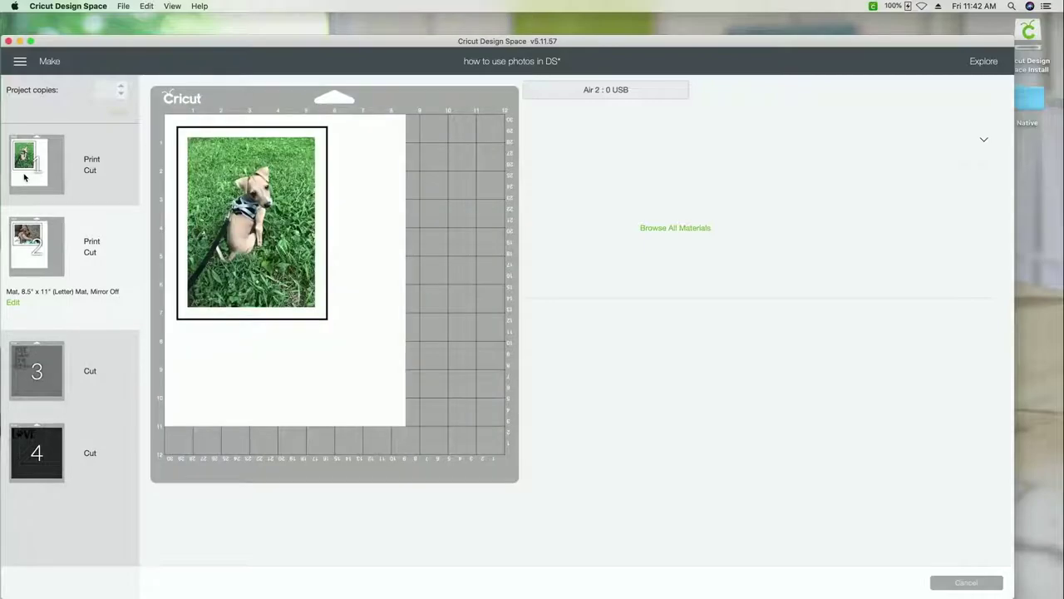
{"action": "left_click", "coordinate": [86, 171]}
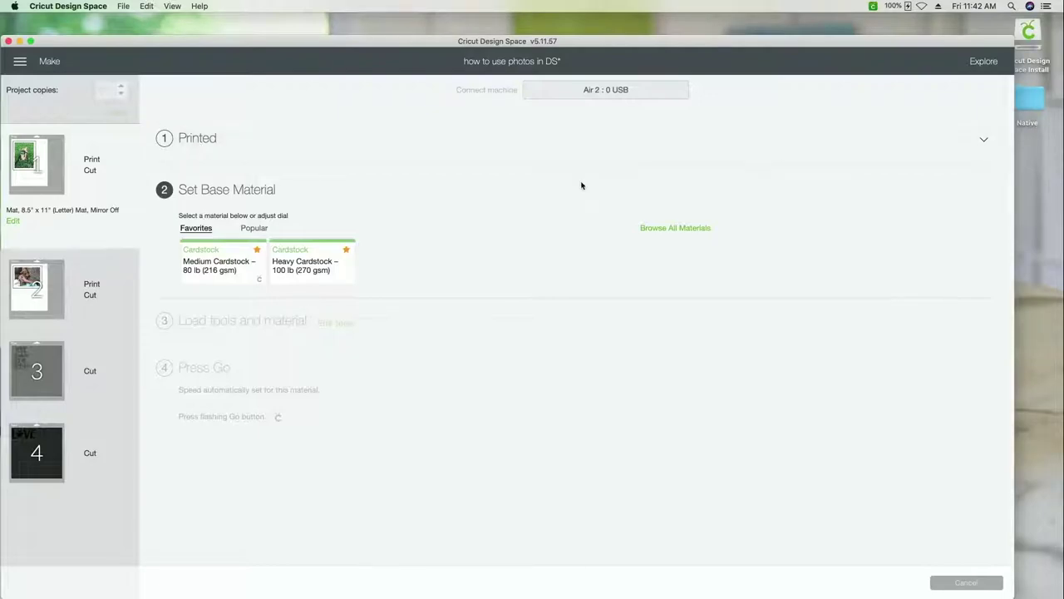
{"action": "left_click", "coordinate": [680, 227]}
{"action": "left_click", "coordinate": [684, 116]}
{"action": "type", "text": "printa"}
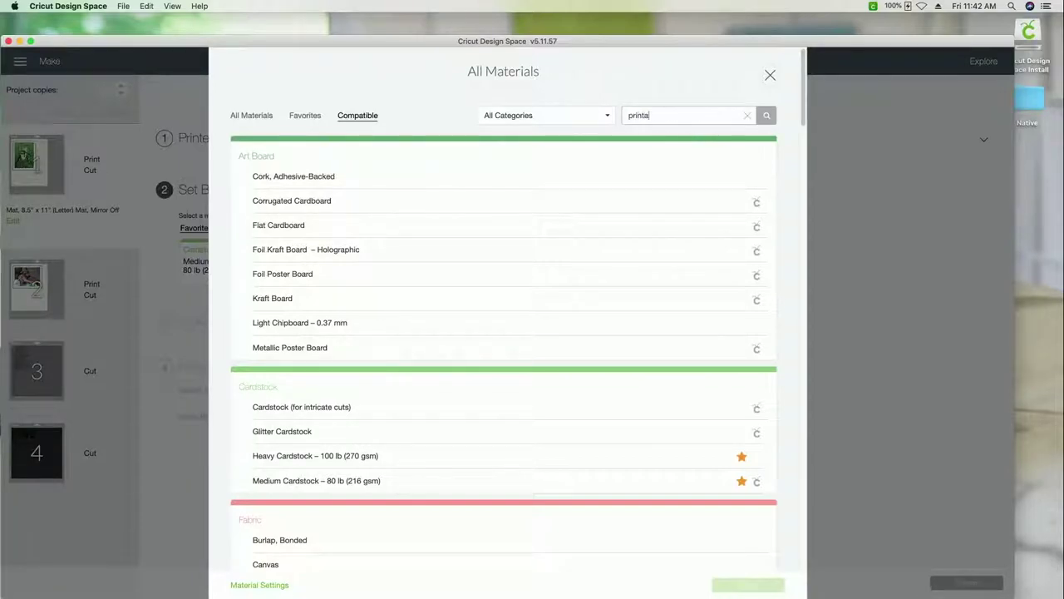
{"action": "type", "text": "ble"}
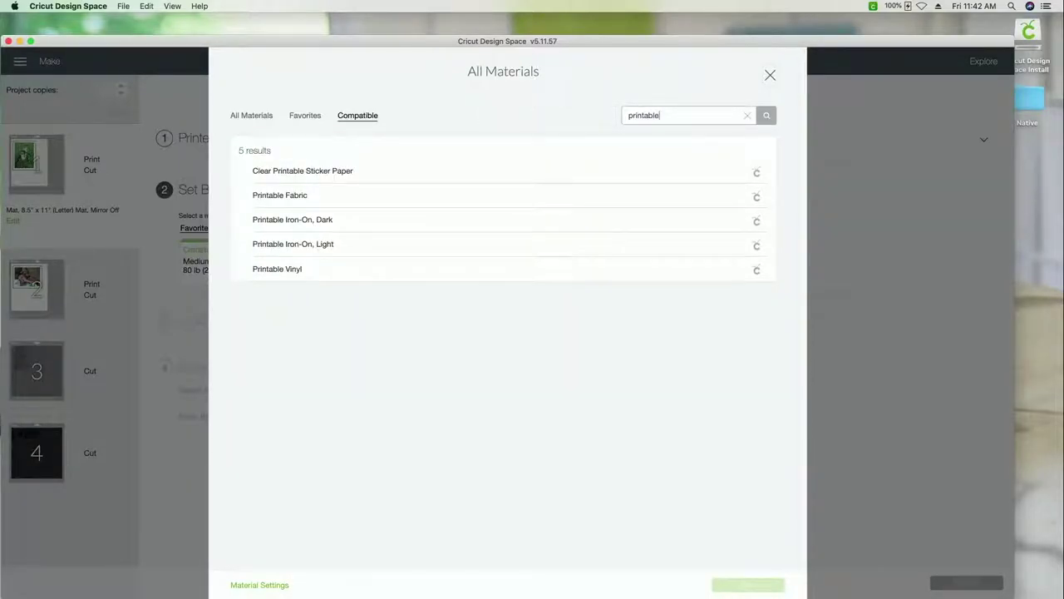
{"action": "left_click", "coordinate": [346, 267]}
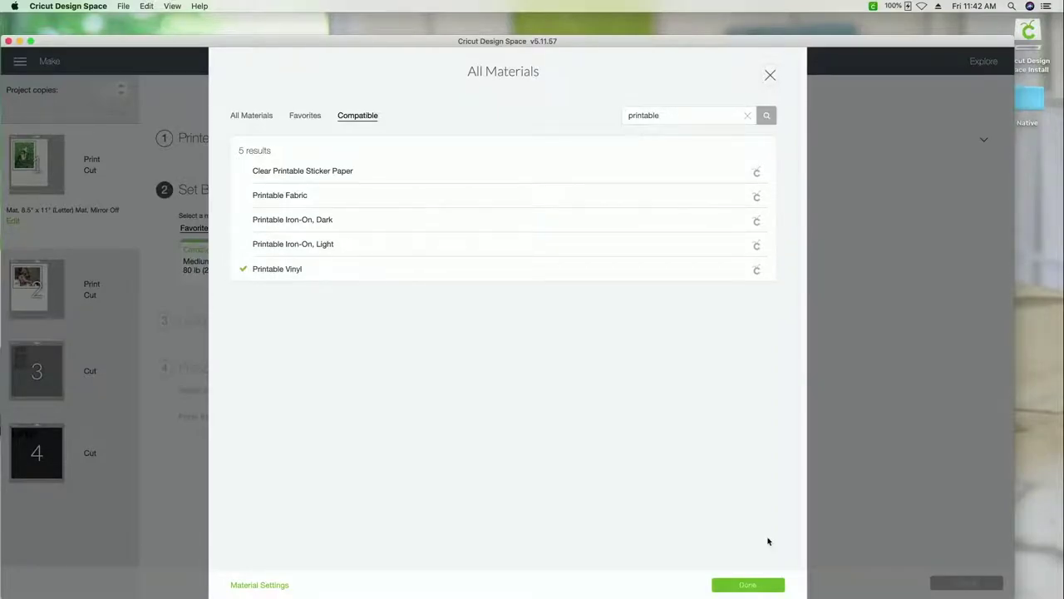
{"action": "left_click", "coordinate": [770, 587]}
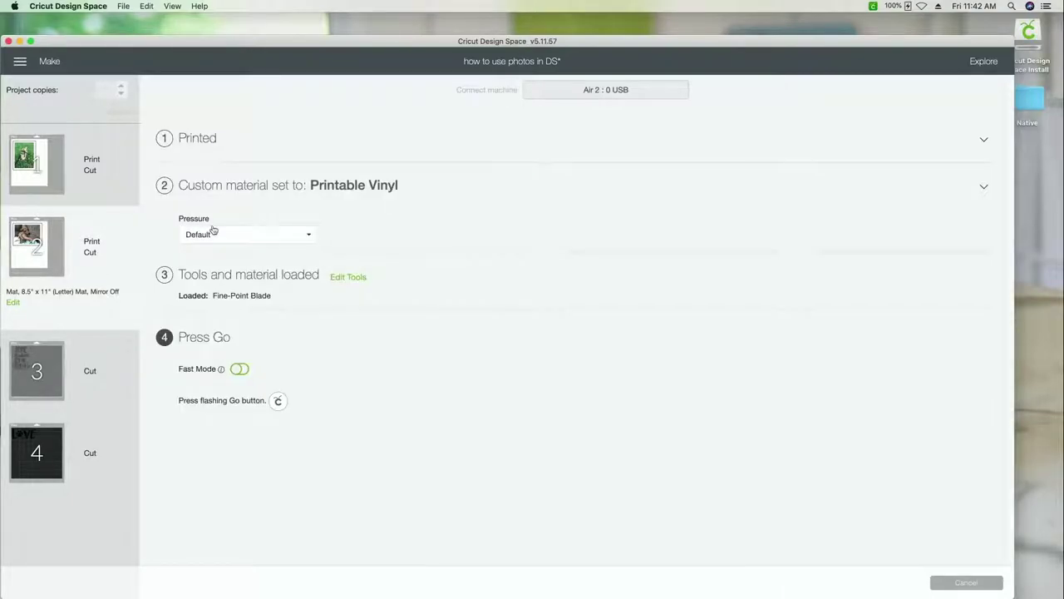
Set mat 2's material to Printable Iron-On, Dark
{"action": "left_click", "coordinate": [922, 192]}
{"action": "left_click", "coordinate": [662, 228]}
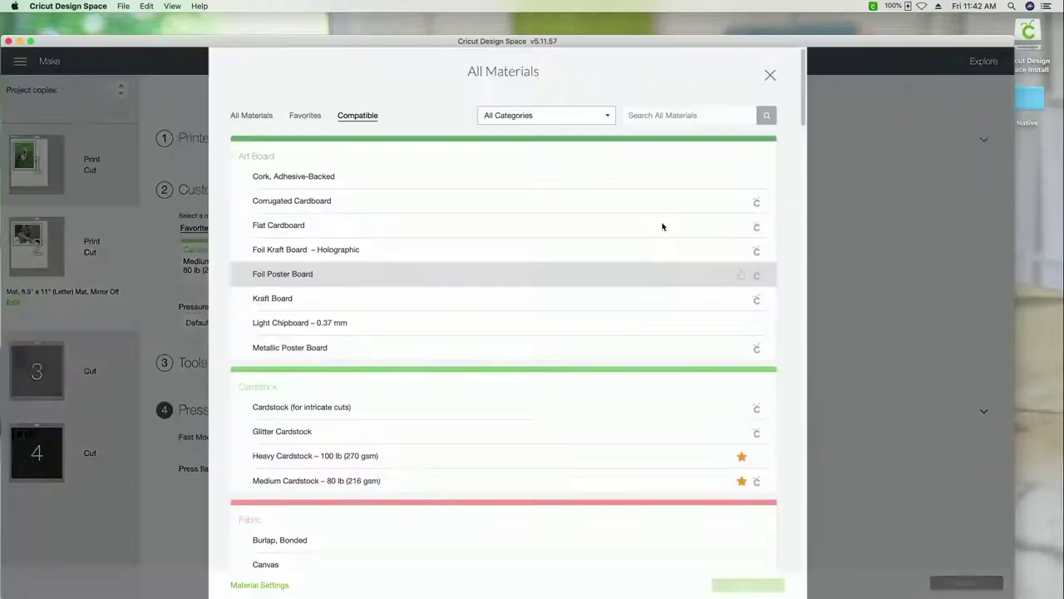
{"action": "left_click", "coordinate": [682, 115]}
{"action": "type", "text": "printable"}
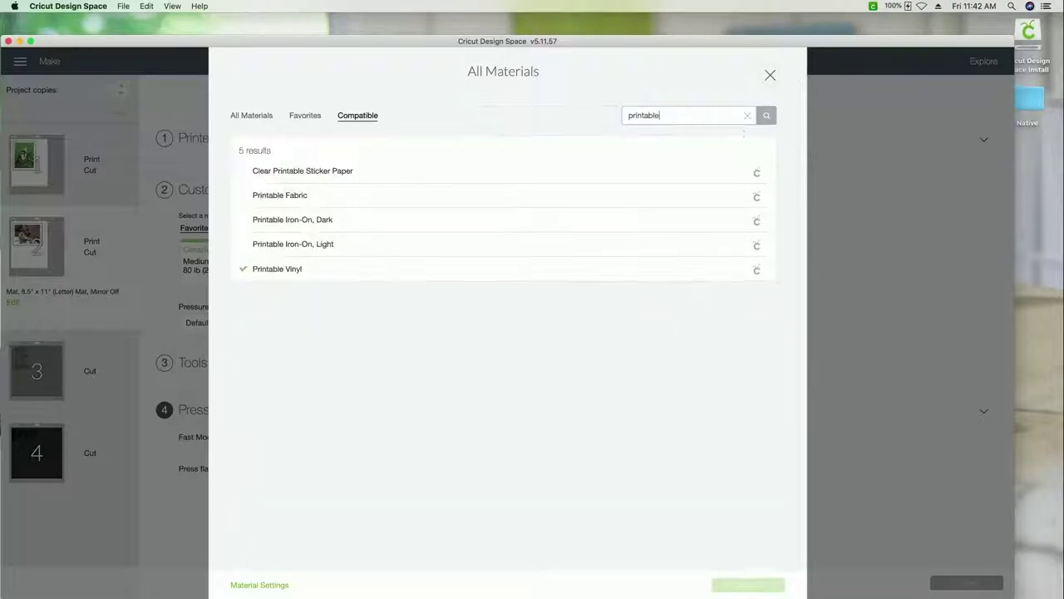
{"action": "left_click", "coordinate": [316, 219]}
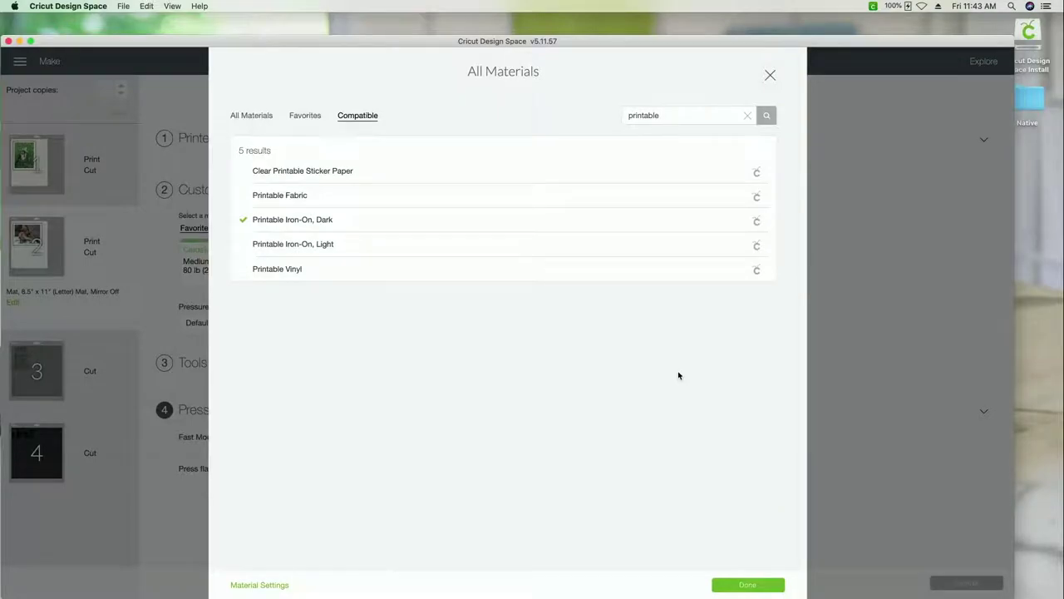
{"action": "left_click", "coordinate": [746, 588]}
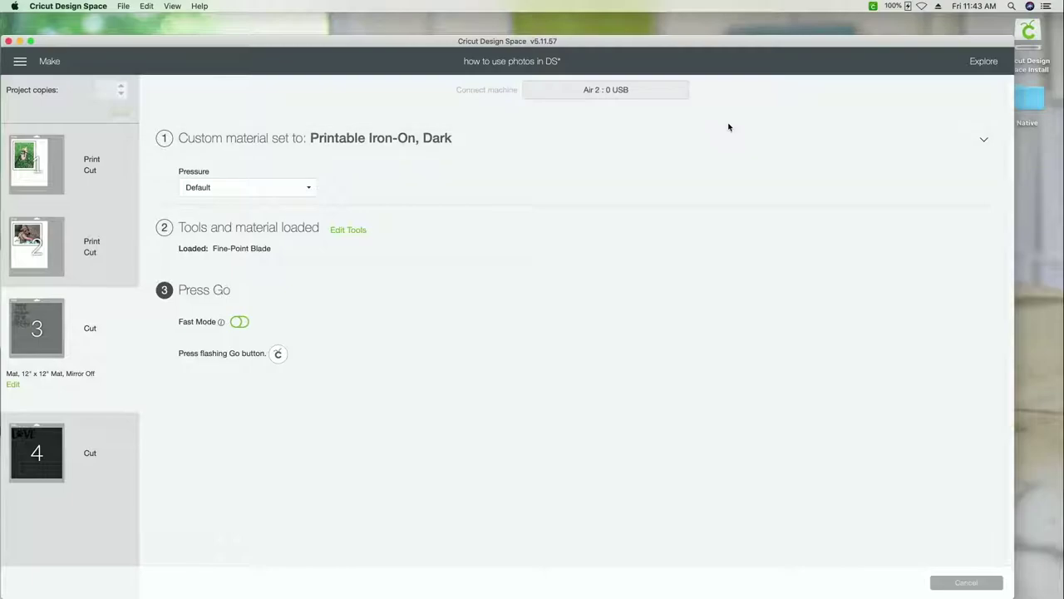
Search the catalogue for 'vinyl', assign Premium Vinyl to mat 3, then select mat 4
{"action": "left_click", "coordinate": [856, 152]}
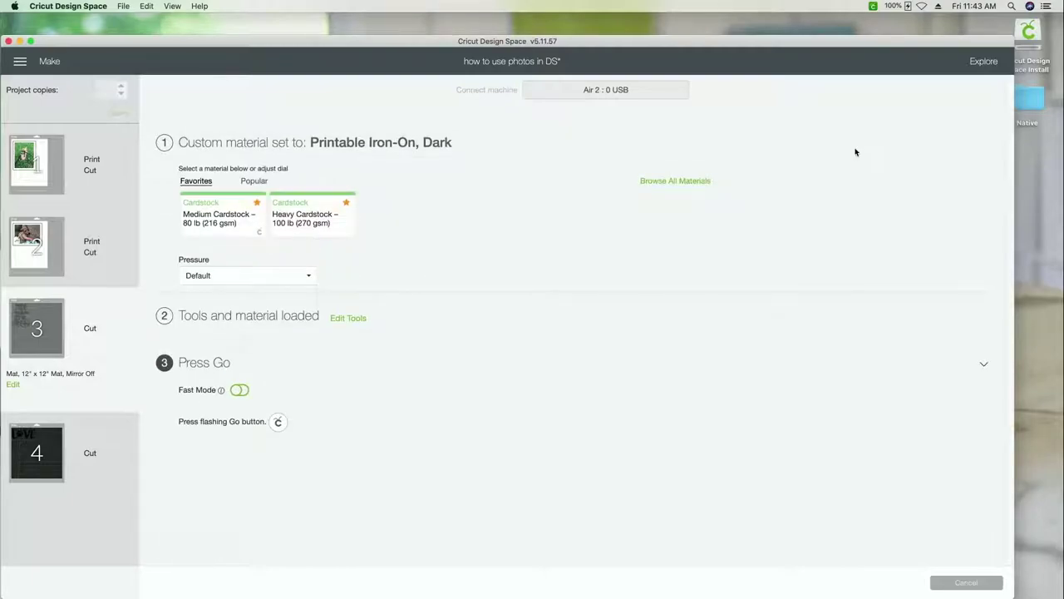
{"action": "left_click", "coordinate": [687, 183]}
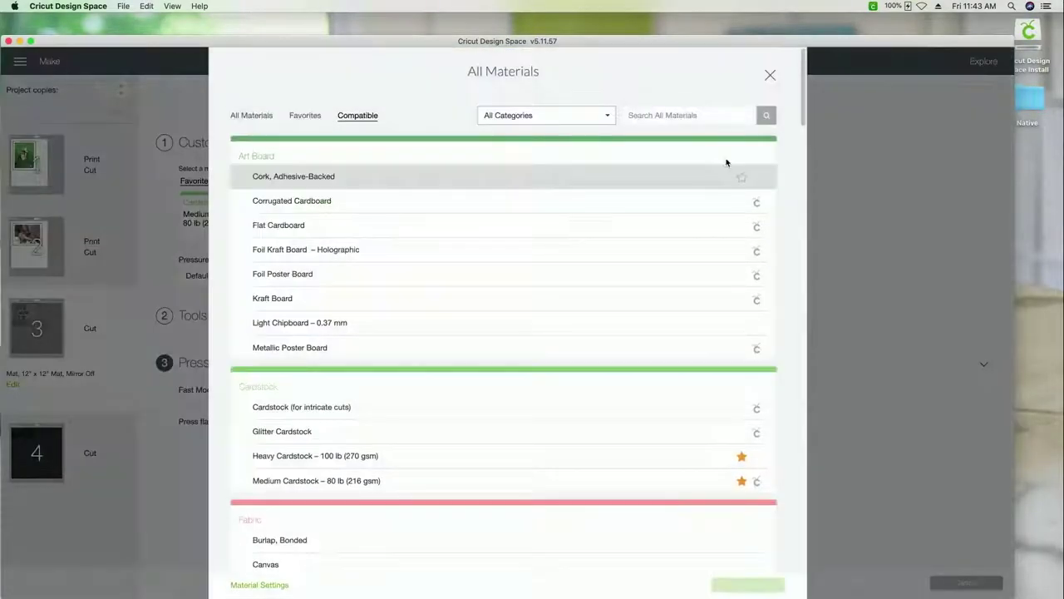
{"action": "left_click", "coordinate": [696, 121]}
{"action": "type", "text": "viny"}
{"action": "key", "text": "BackSpace"}
{"action": "type", "text": "nyl"}
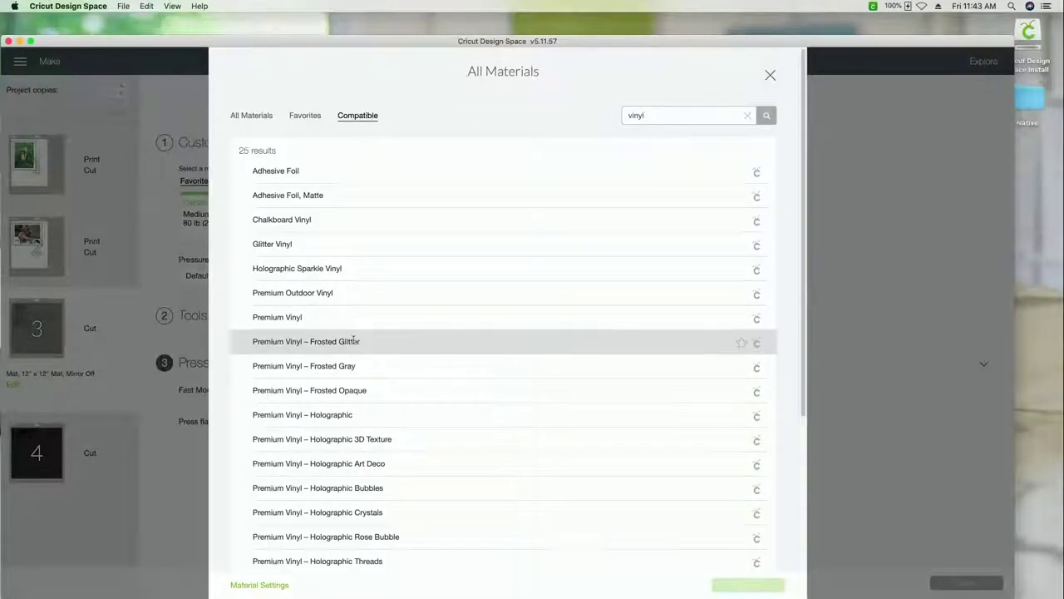
{"action": "left_click", "coordinate": [299, 325]}
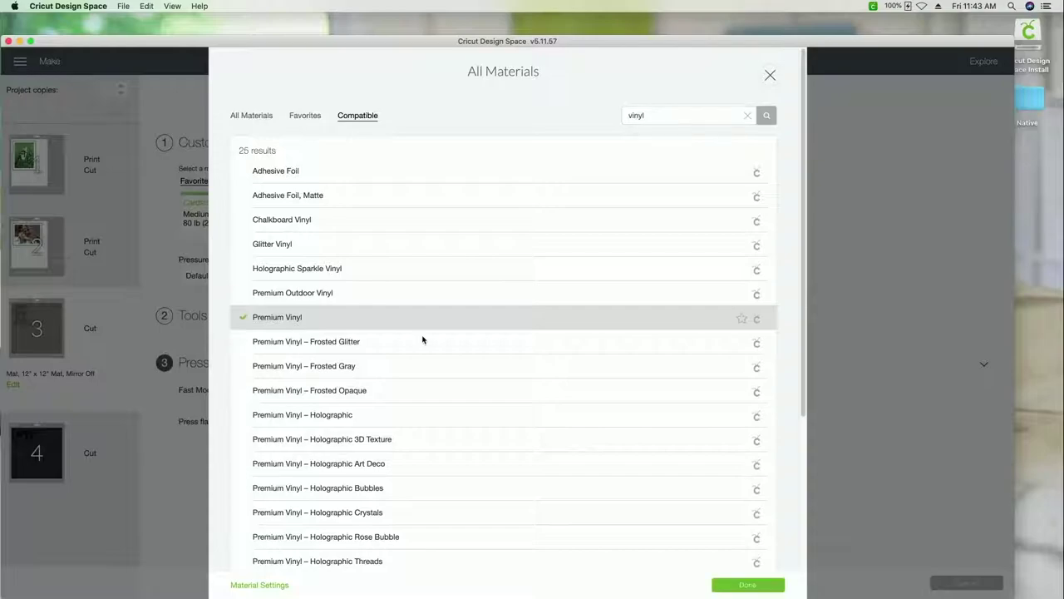
{"action": "left_click", "coordinate": [748, 585]}
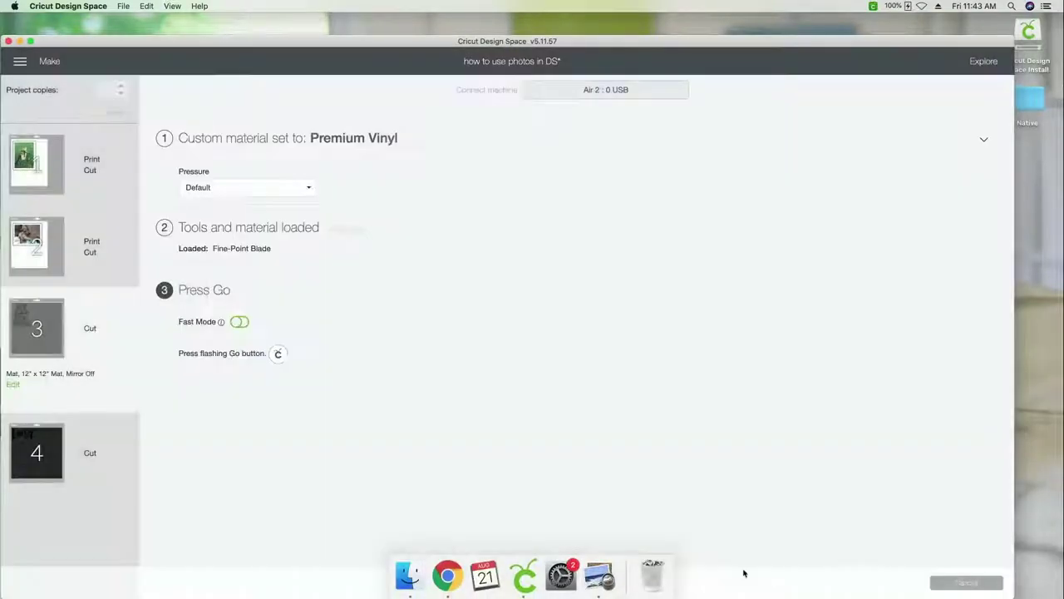
{"action": "left_click", "coordinate": [123, 450]}
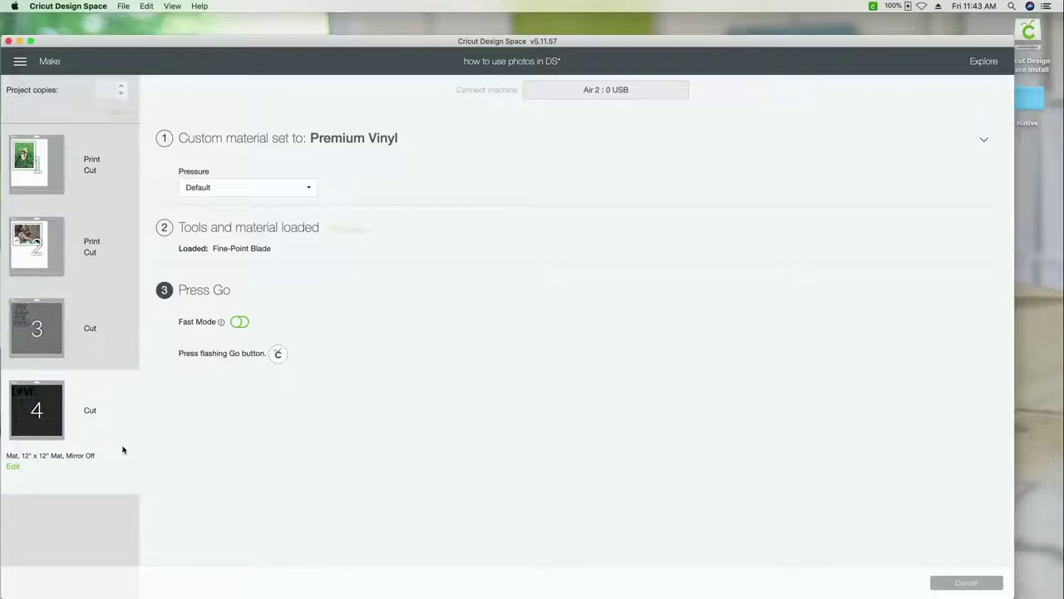
Mirror the LOVE design on mat 4 for iron-on
{"action": "left_click", "coordinate": [14, 466]}
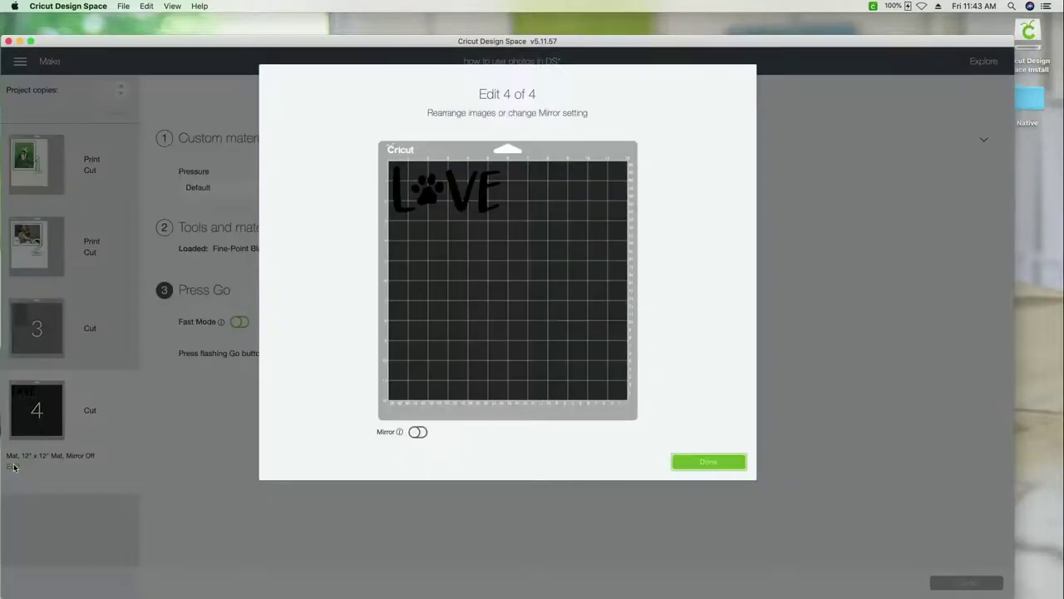
{"action": "left_click_drag", "start_coordinate": [430, 198], "coordinate": [430, 202]}
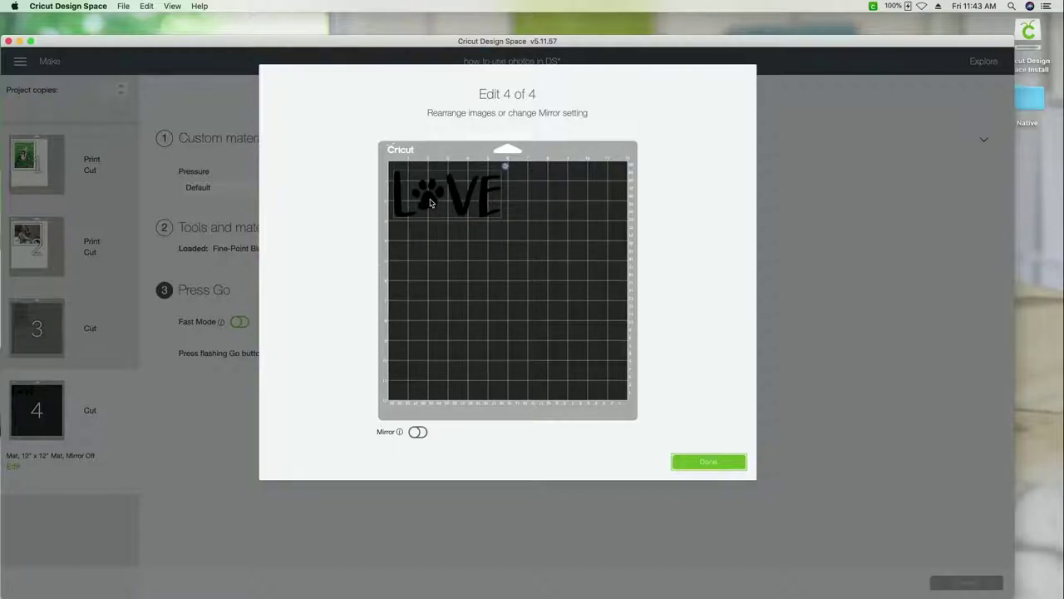
{"action": "left_click", "coordinate": [411, 432]}
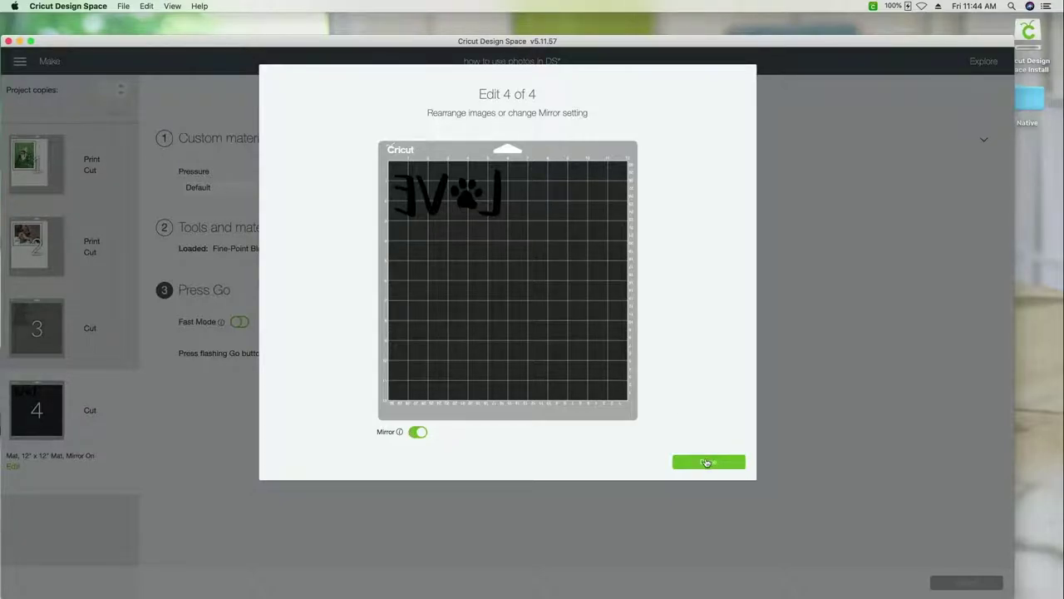
{"action": "left_click", "coordinate": [706, 462]}
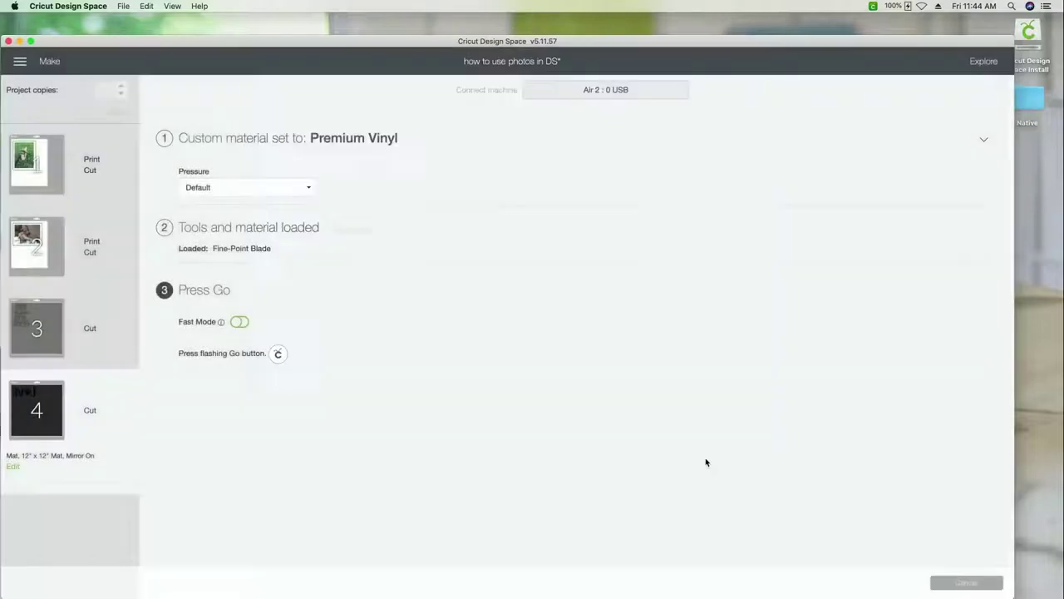
Search the materials and assign Everyday Iron-On to mat 4
{"action": "left_click", "coordinate": [970, 143]}
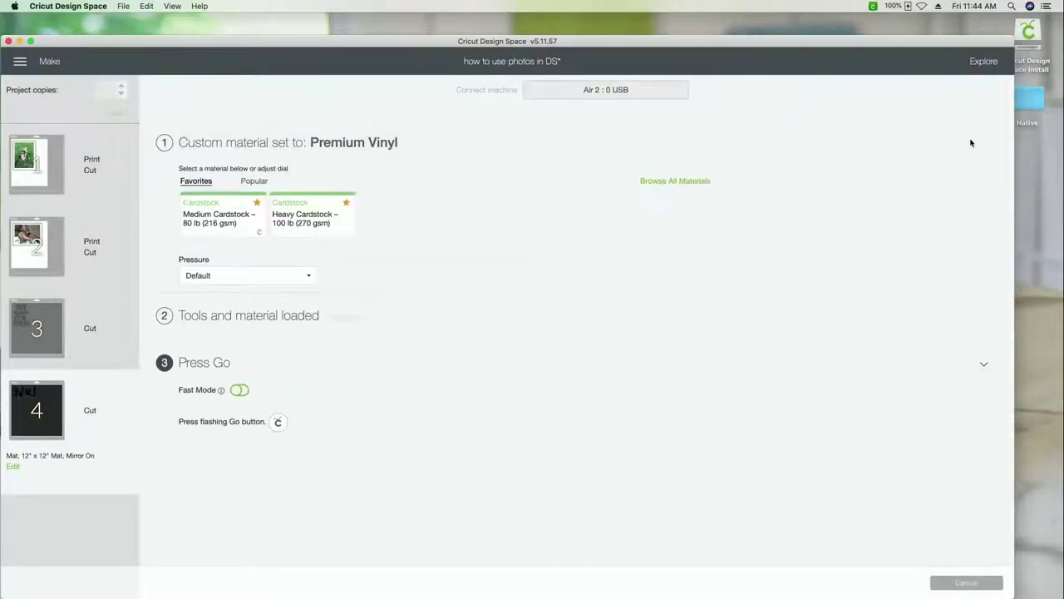
{"action": "left_click", "coordinate": [701, 180]}
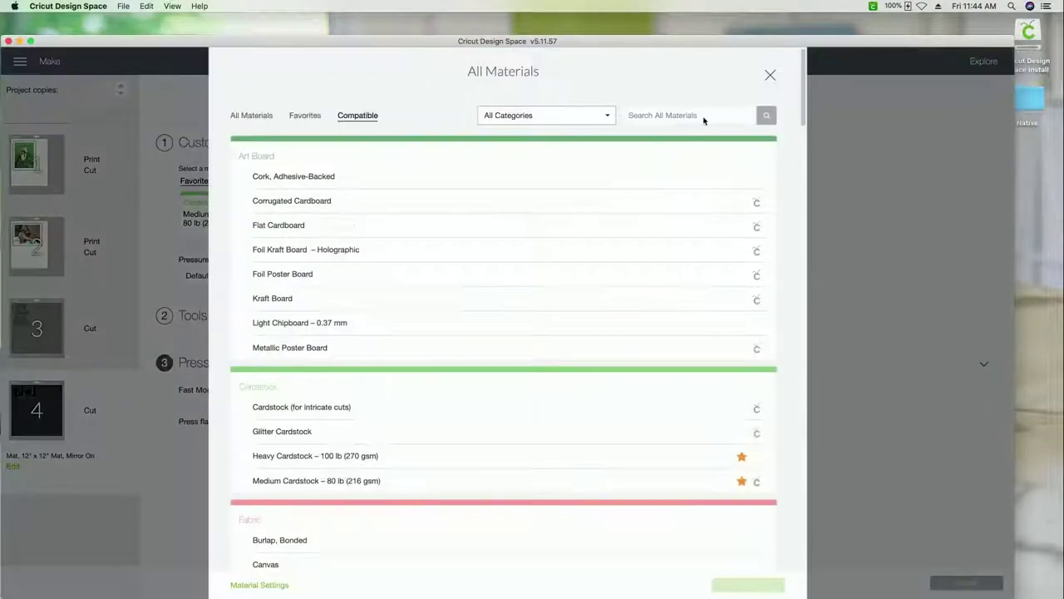
{"action": "left_click", "coordinate": [702, 111]}
{"action": "type", "text": "iron"}
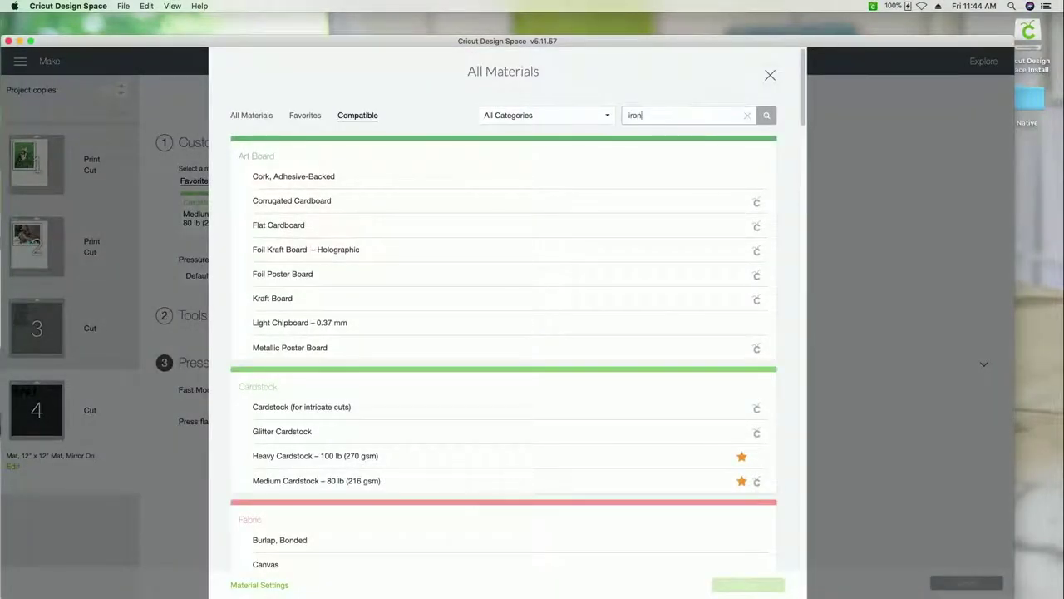
{"action": "left_click", "coordinate": [310, 171]}
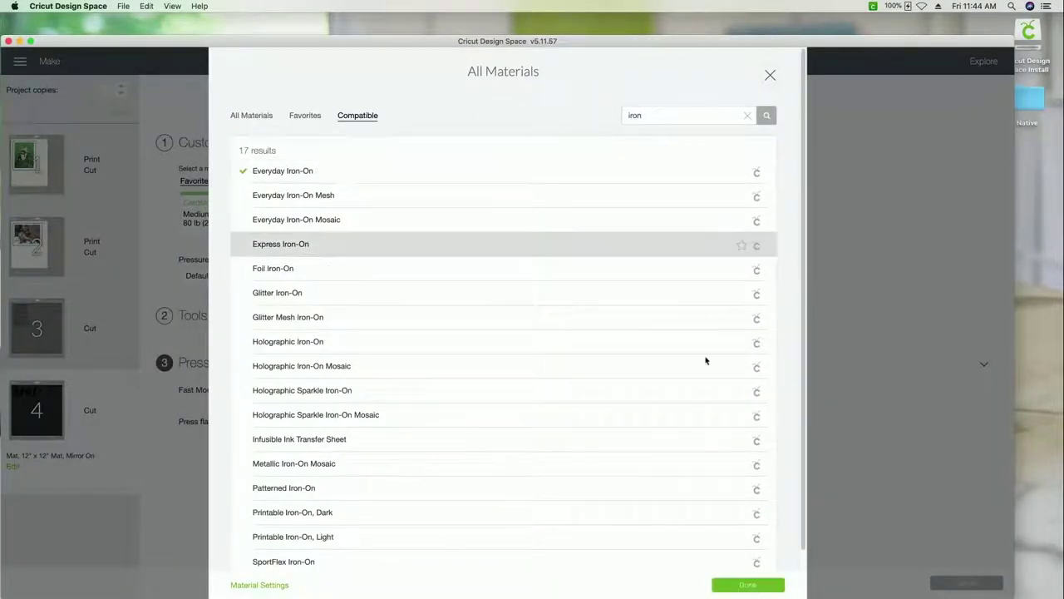
{"action": "left_click", "coordinate": [769, 585]}
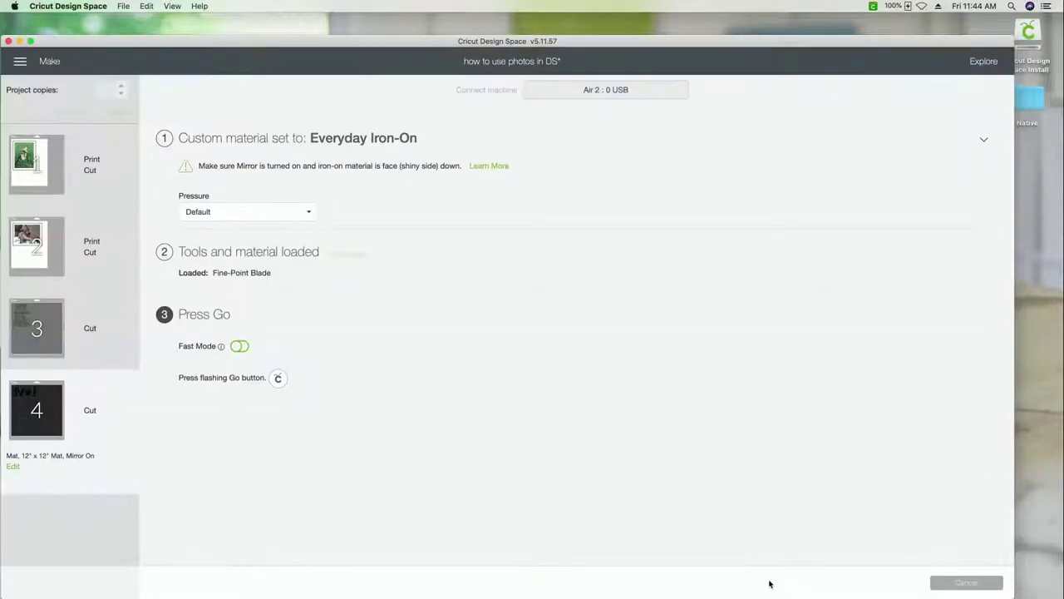